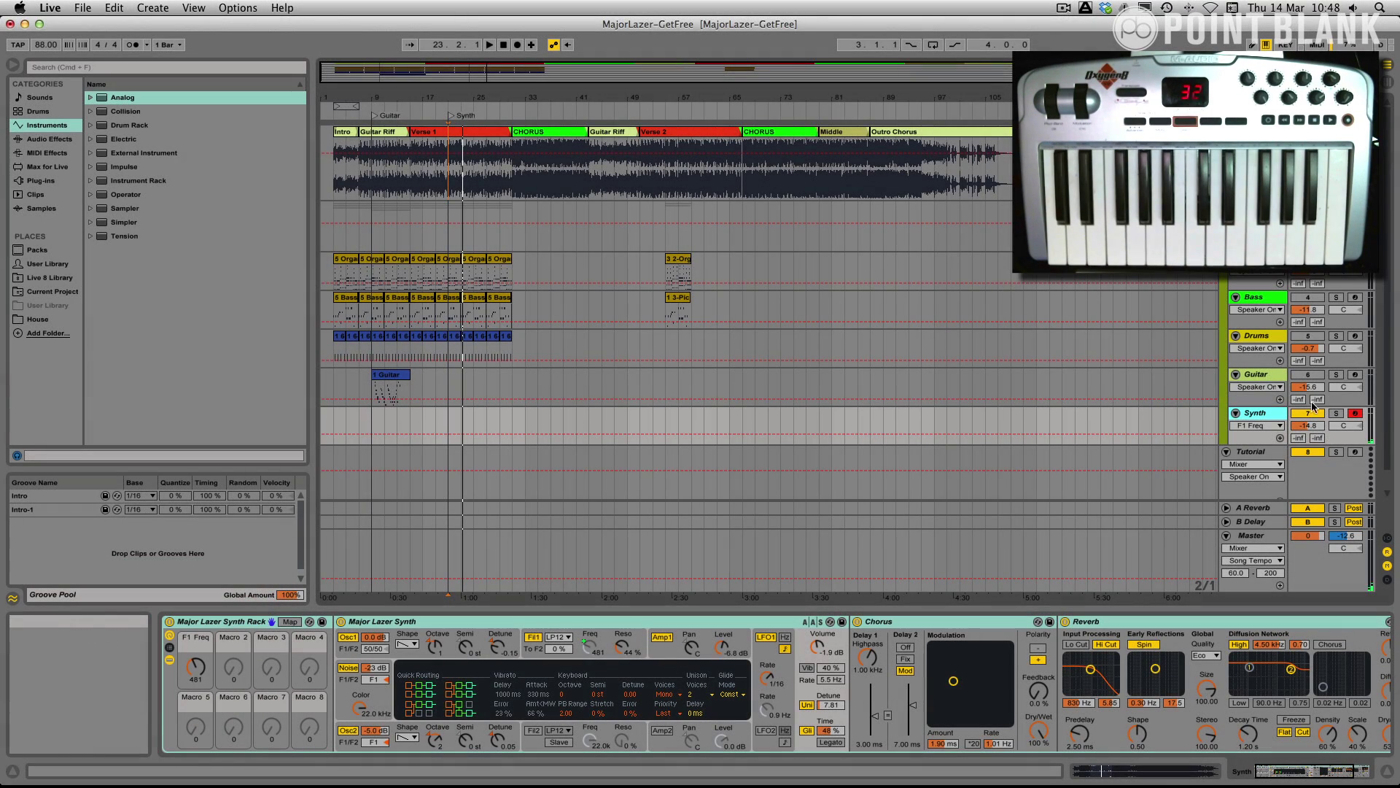
# - Load the Analog synth from Instruments onto the empty Tutorial track
pyautogui.click(1250, 452)
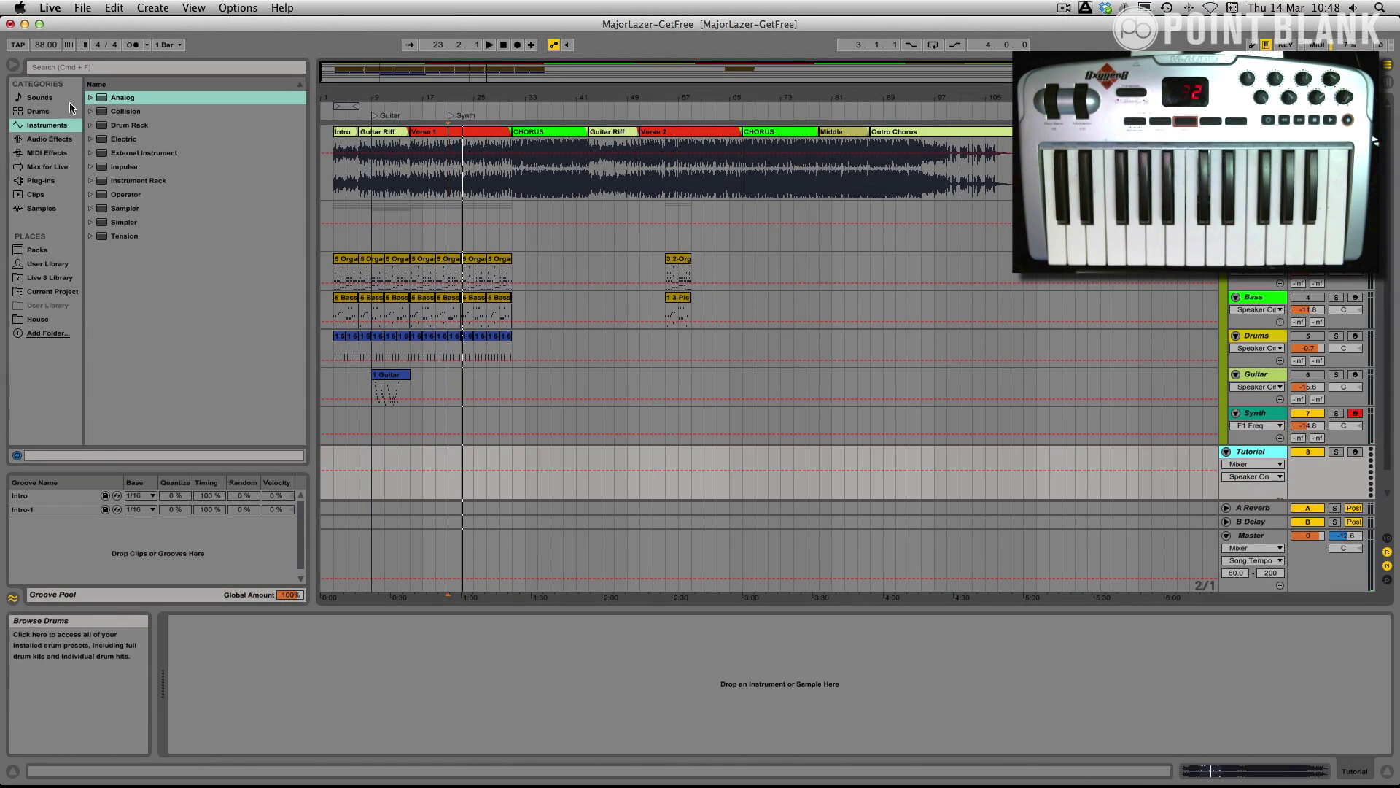
pyautogui.click(103, 101)
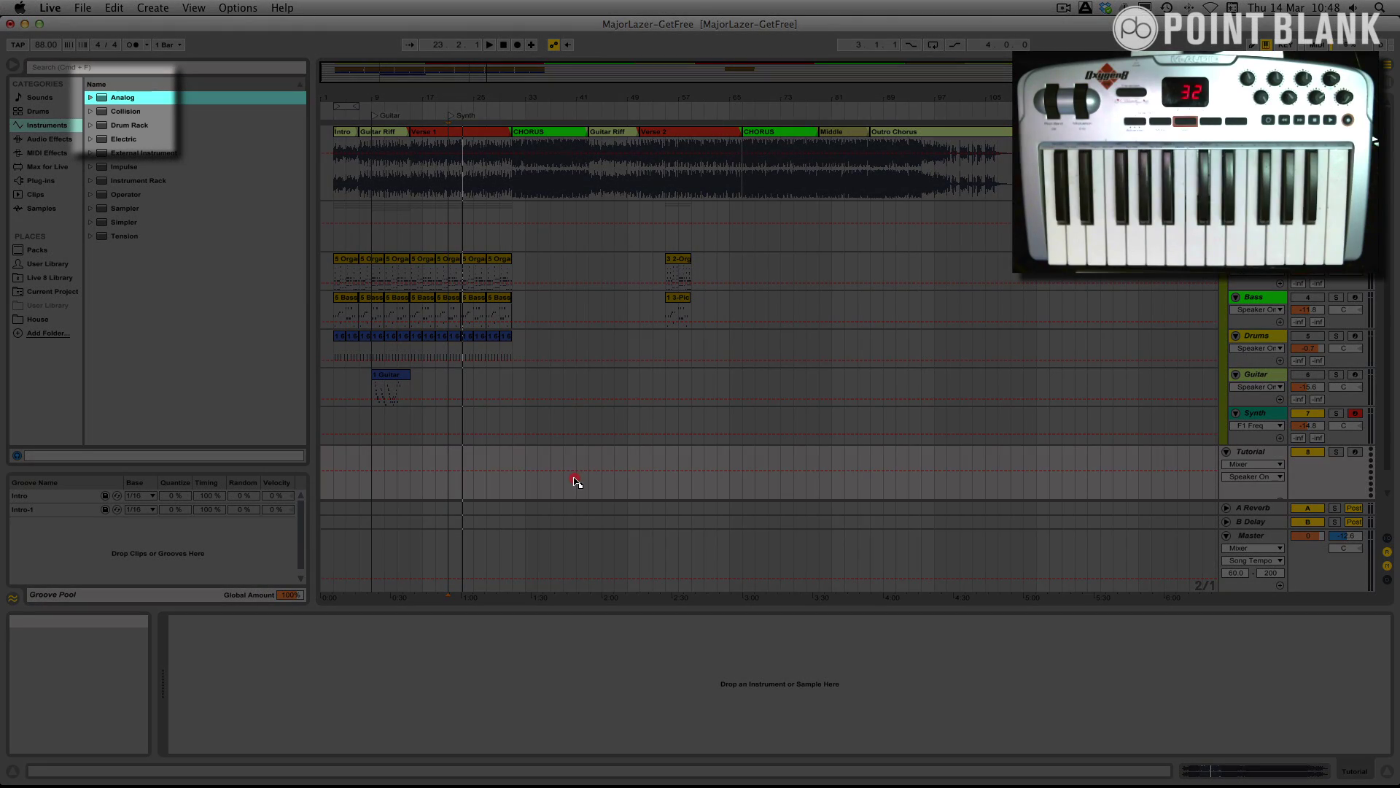
pyautogui.moveTo(574, 478); pyautogui.dragTo(575, 479)
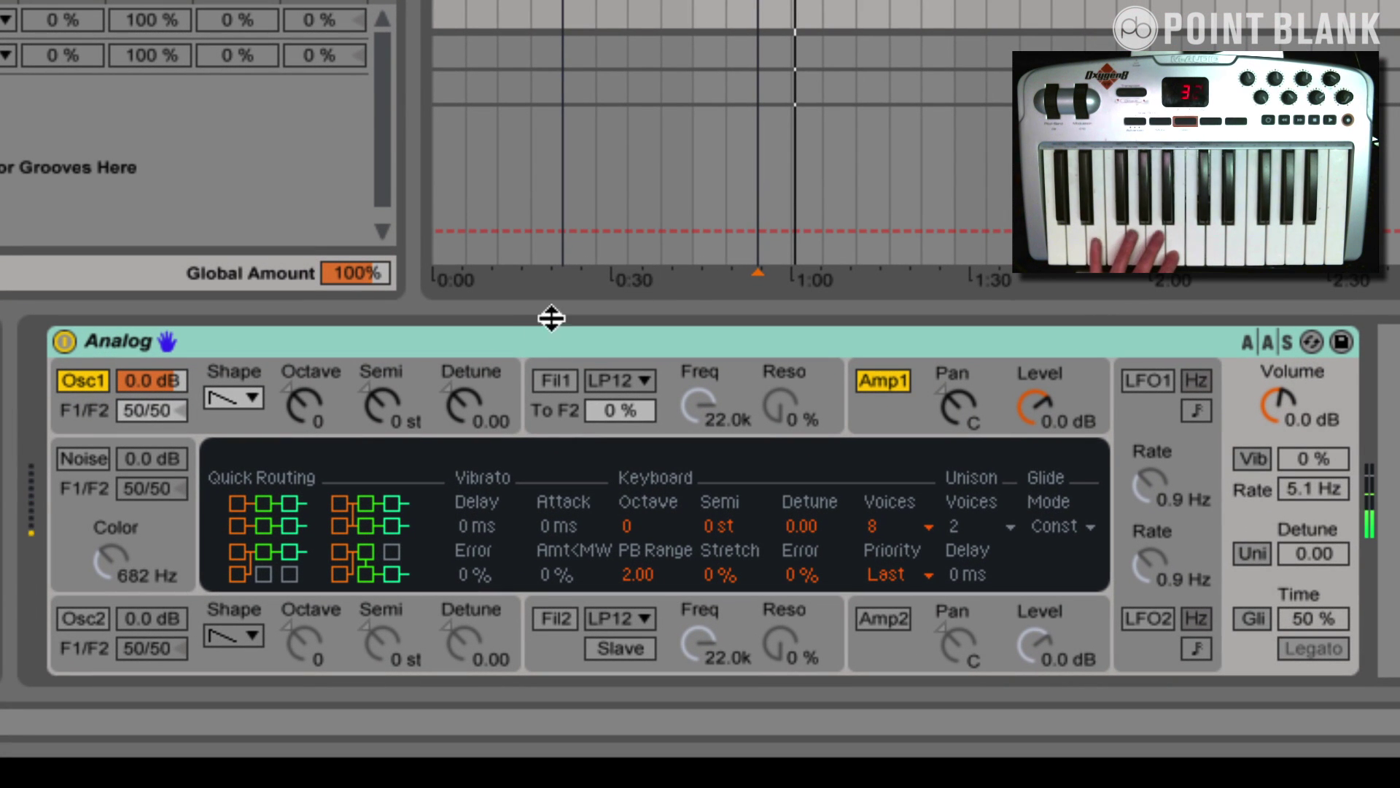
# - Keep oscillator 1 on sawtooth and raise its sub level to 77%
pyautogui.click(347, 410)
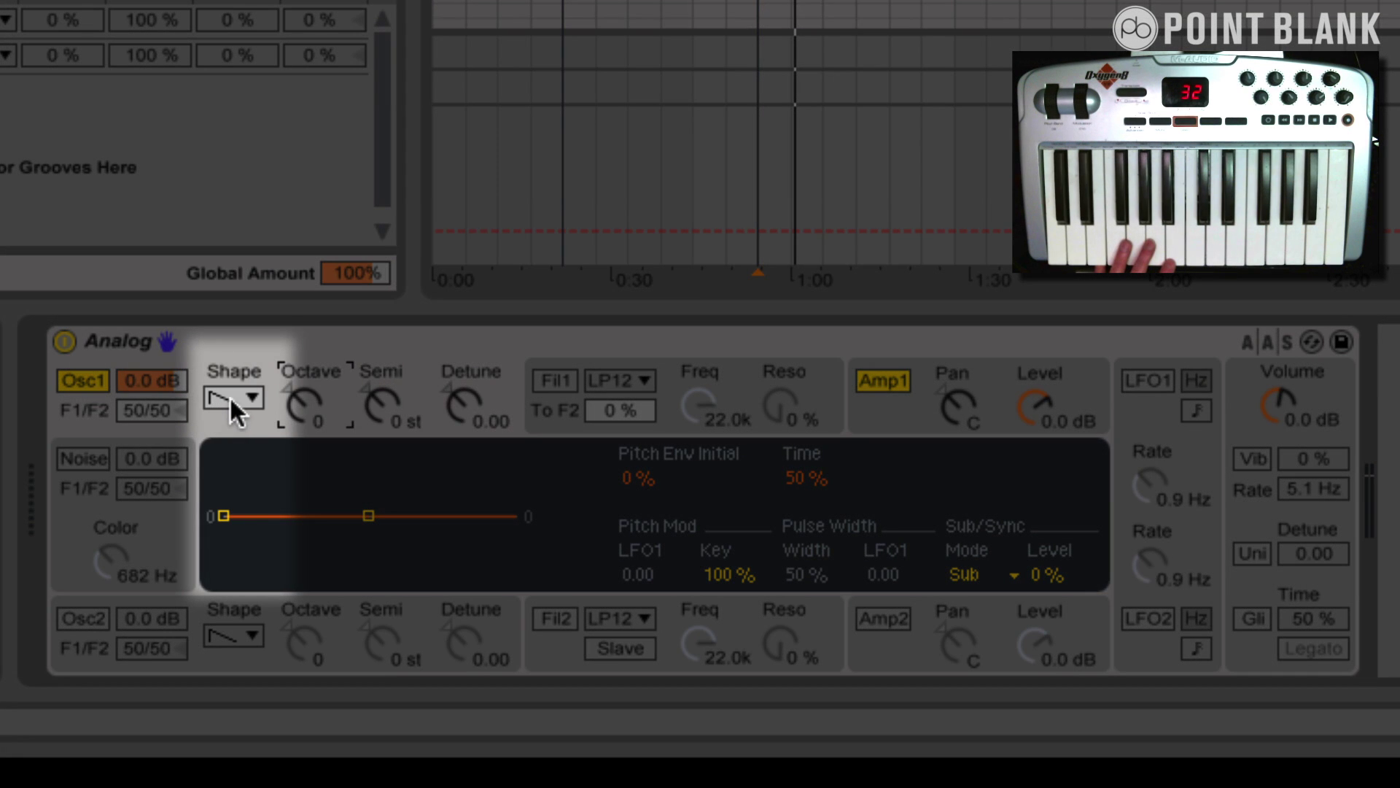
pyautogui.click(230, 399)
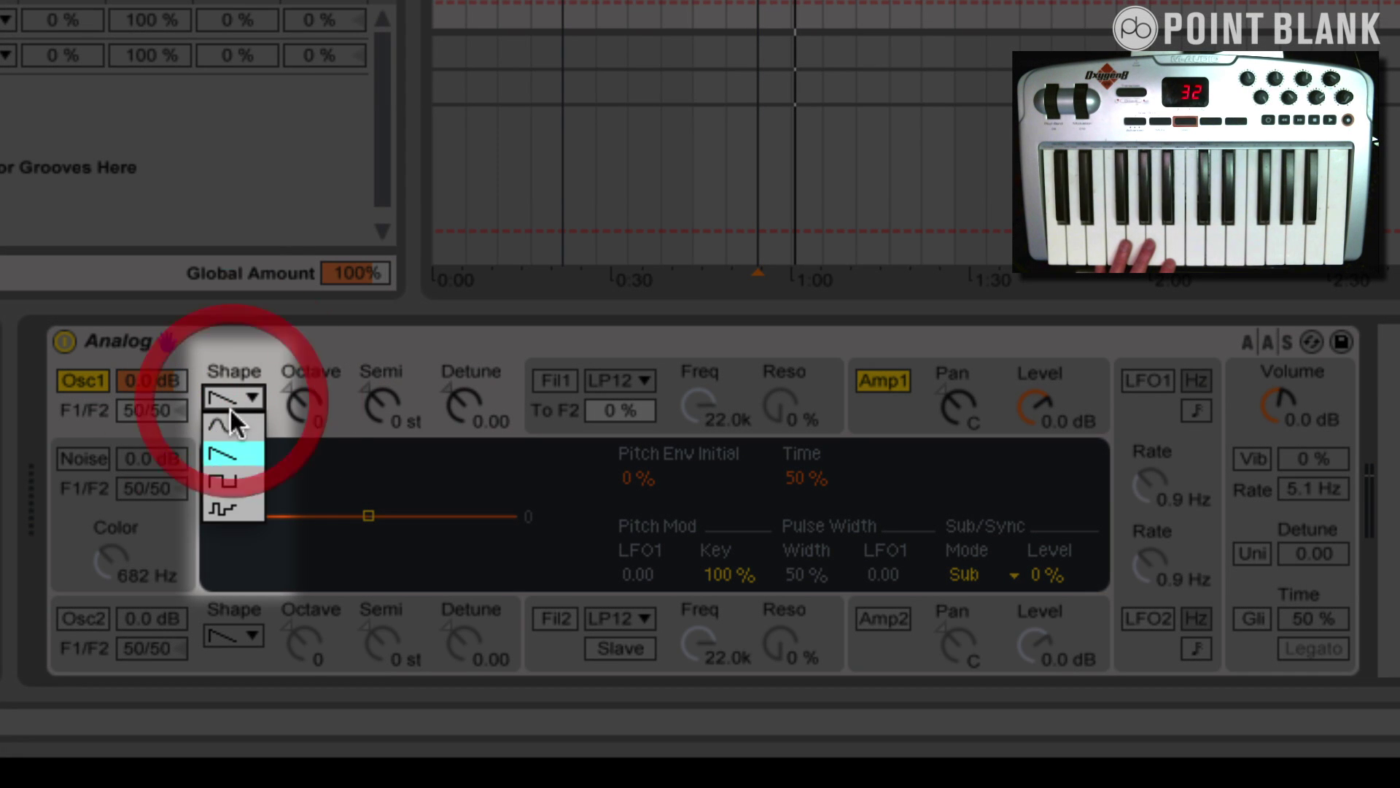
pyautogui.click(234, 448)
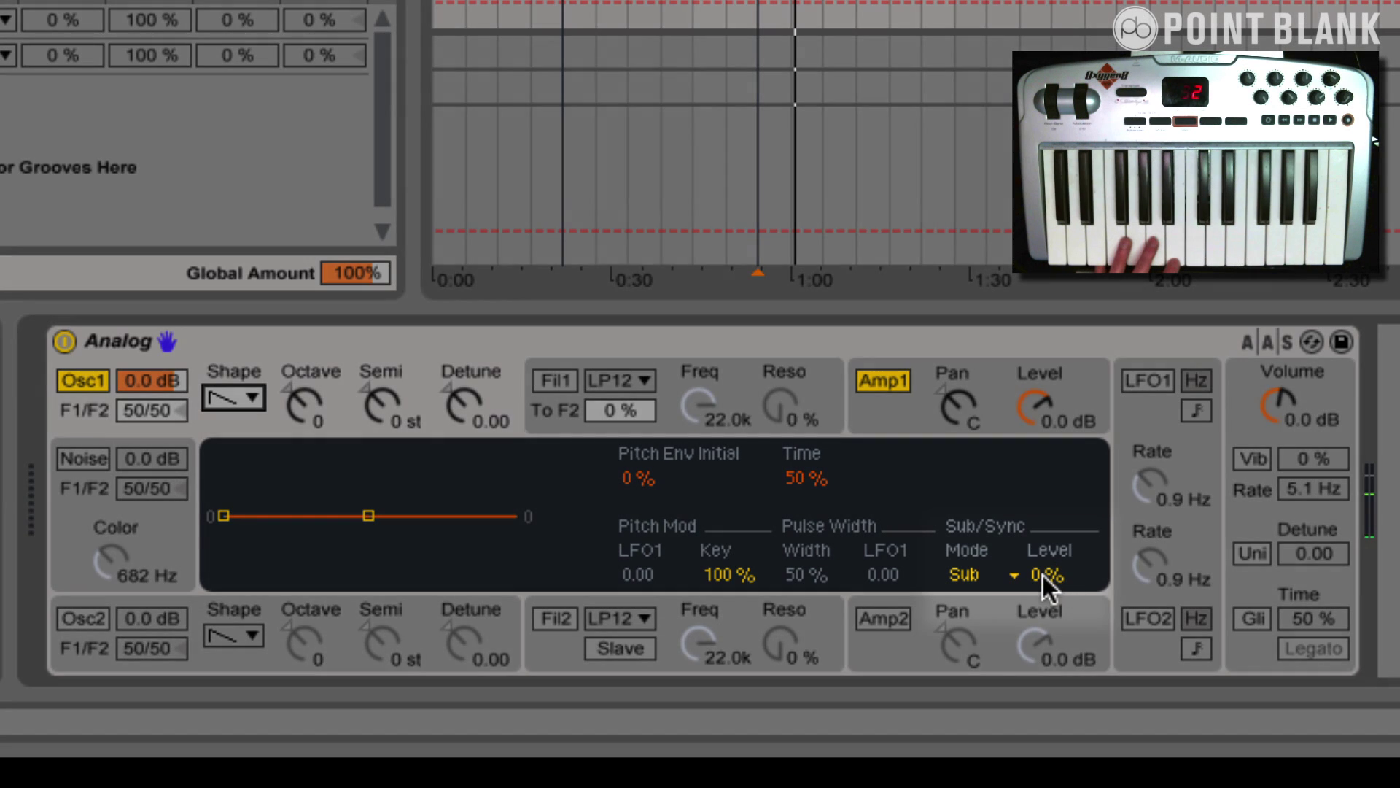
pyautogui.moveTo(1043, 575); pyautogui.dragTo(1043, 566)
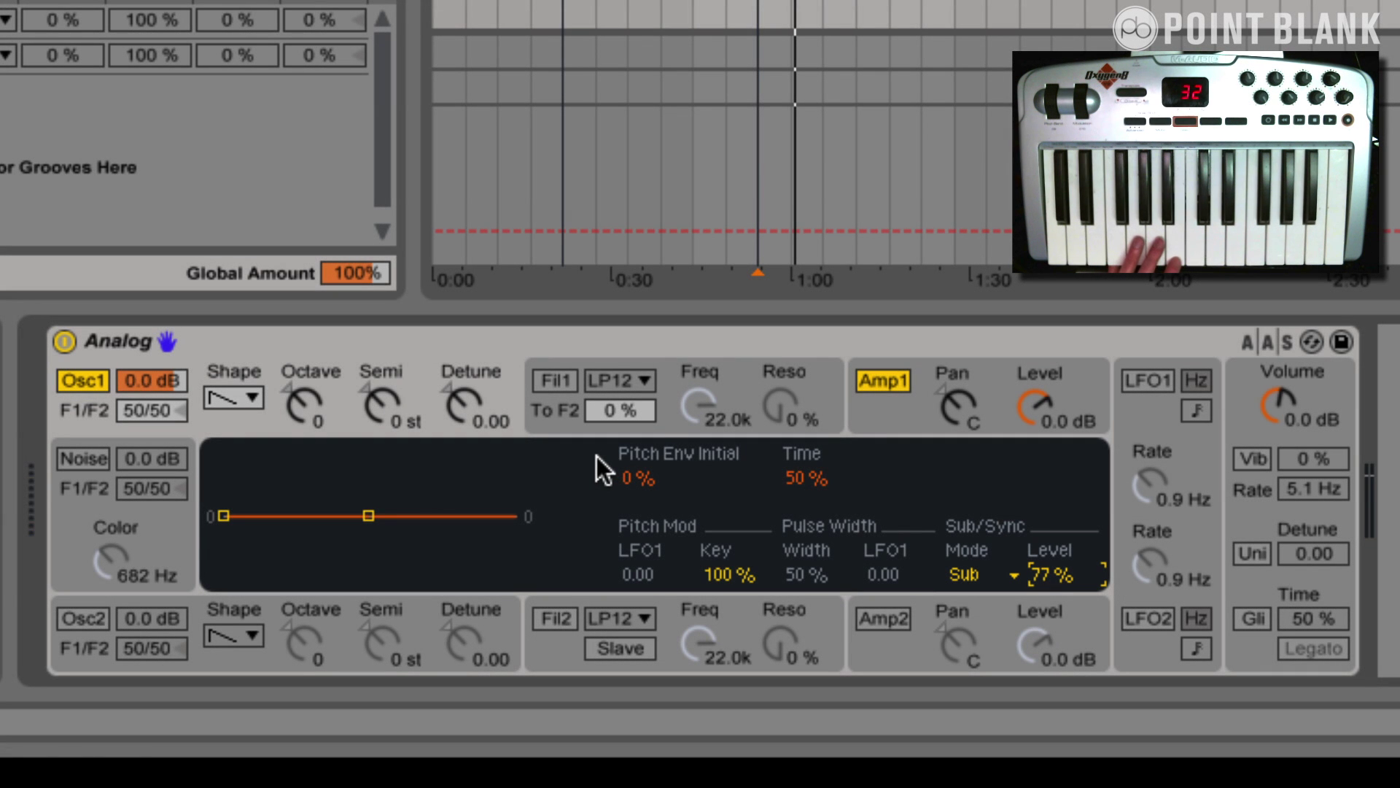
# - Keep filter 1 on LP12 with cutoff 675 and resonance 44%
pyautogui.click(664, 397)
pyautogui.click(557, 379)
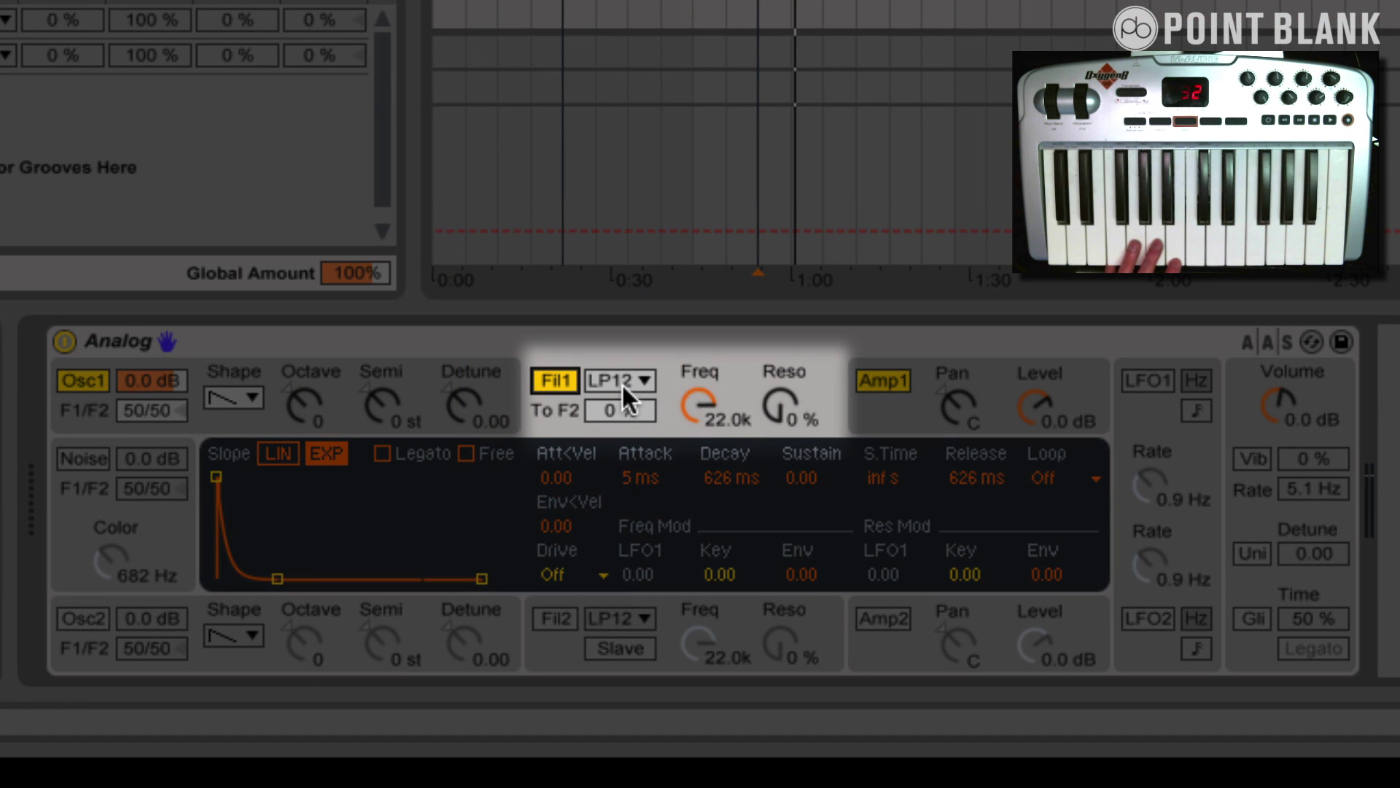
pyautogui.click(622, 379)
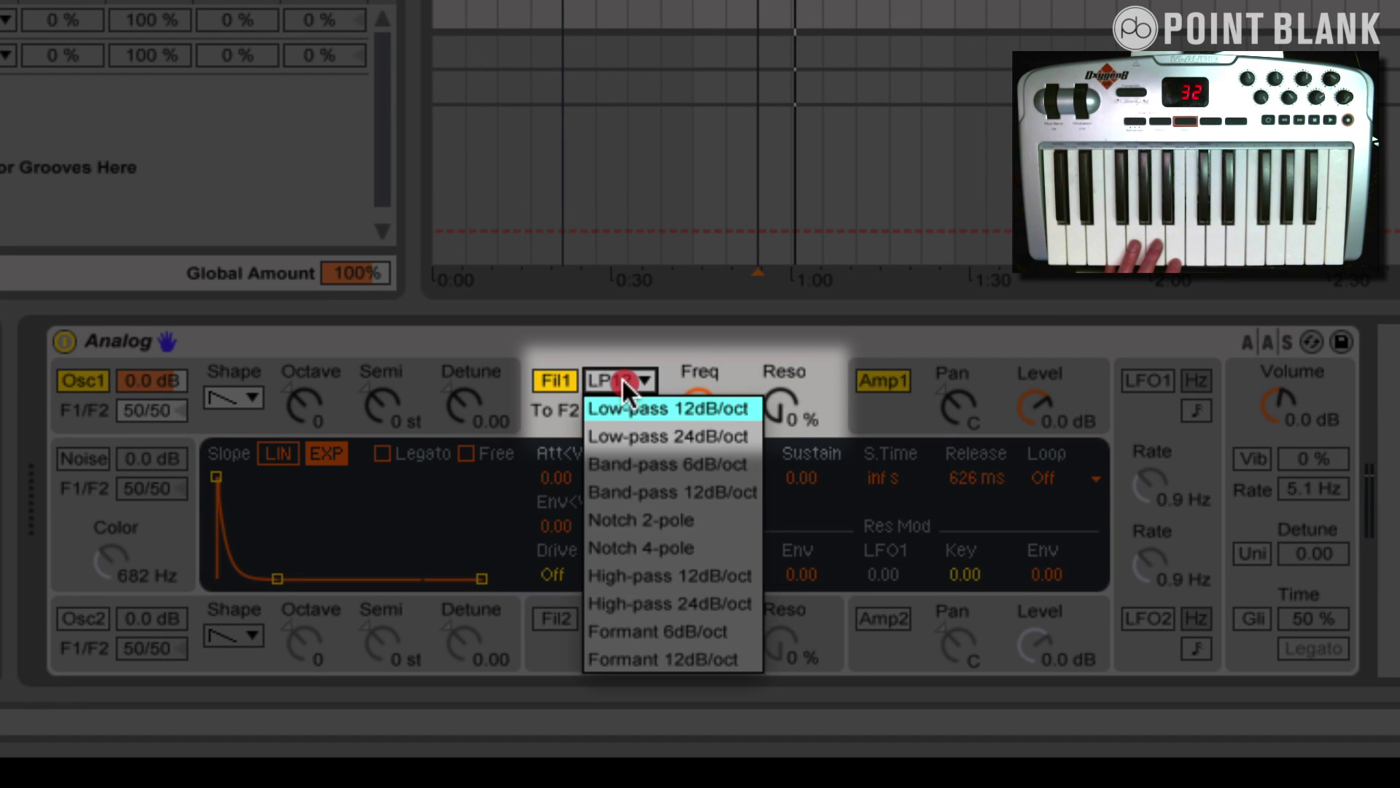
pyautogui.click(658, 406)
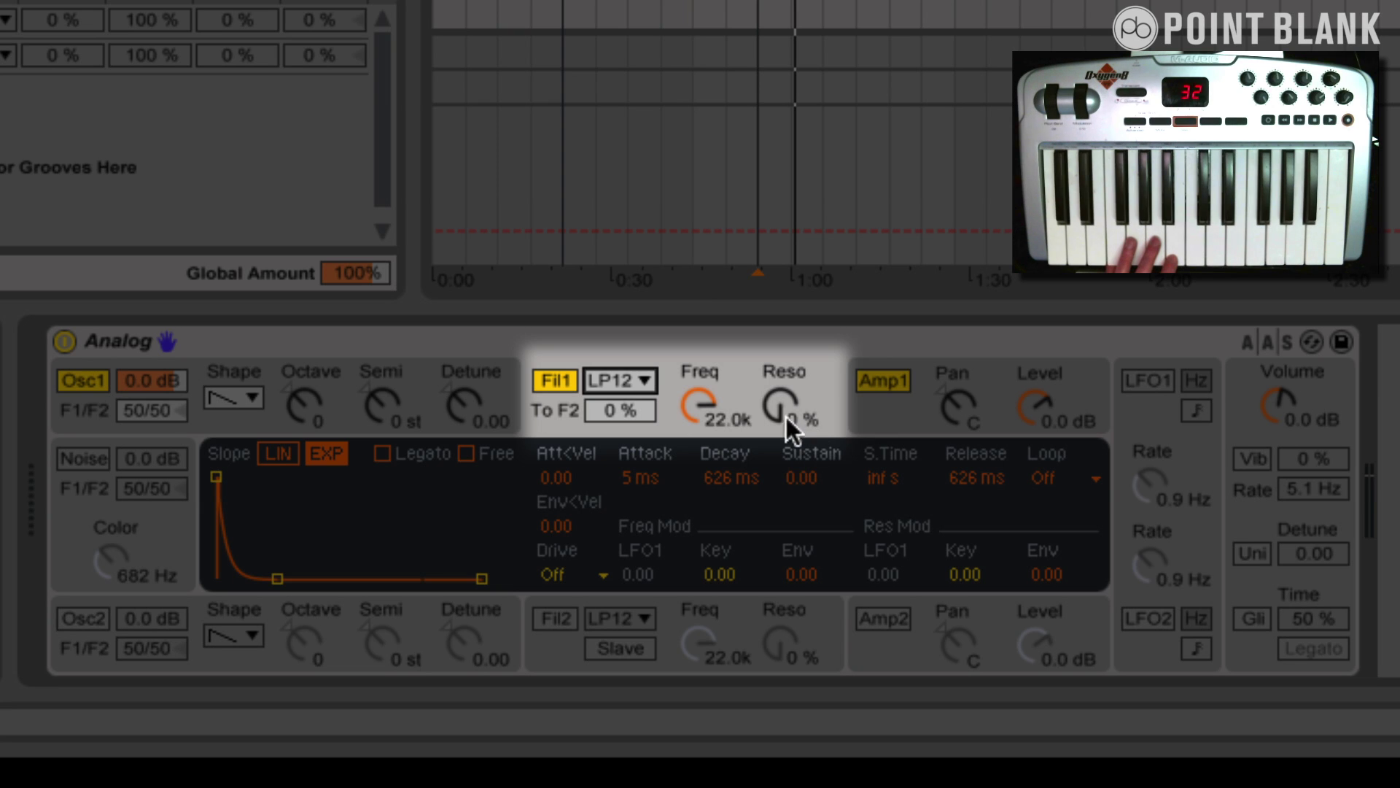
pyautogui.click(697, 405)
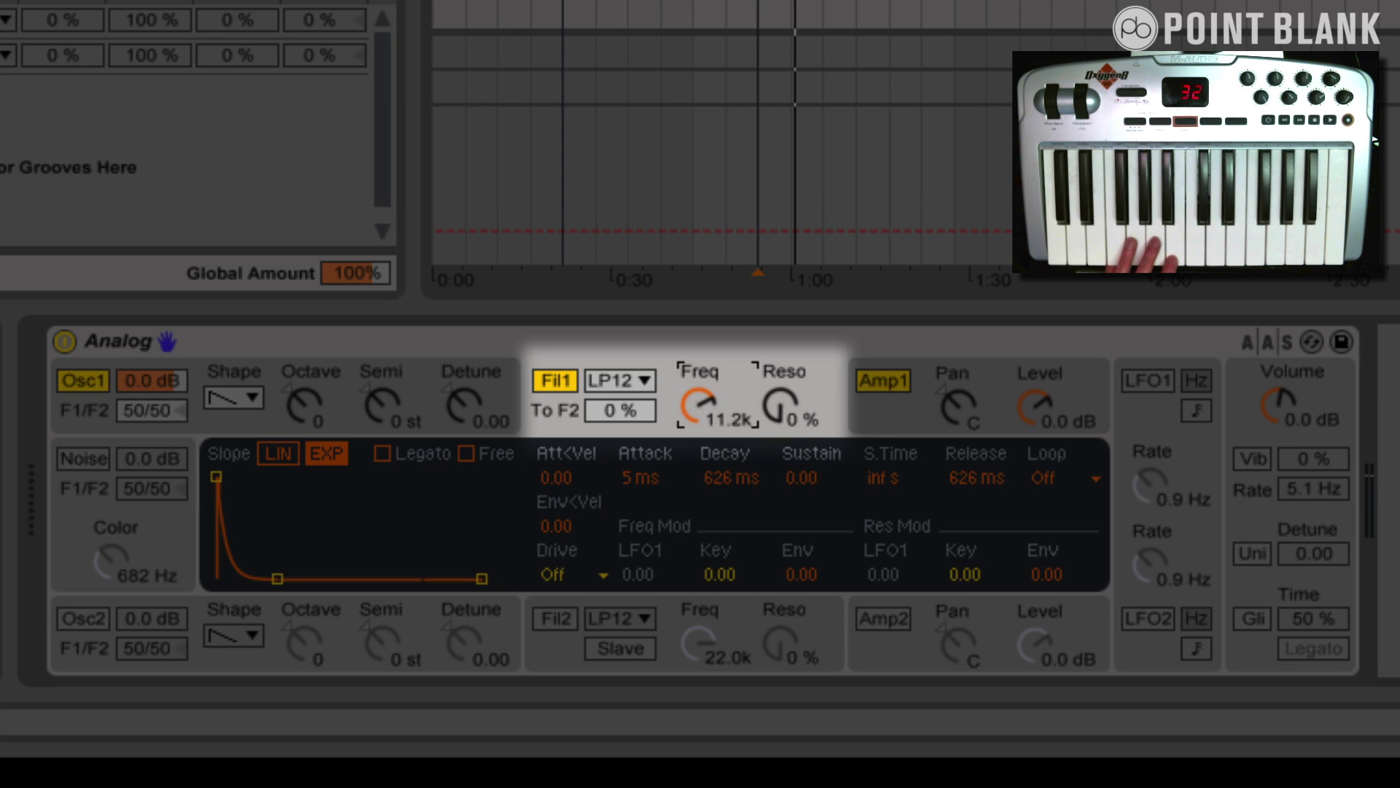
pyautogui.moveTo(697, 405); pyautogui.dragTo(697, 433)
pyautogui.moveTo(766, 403); pyautogui.dragTo(766, 366)
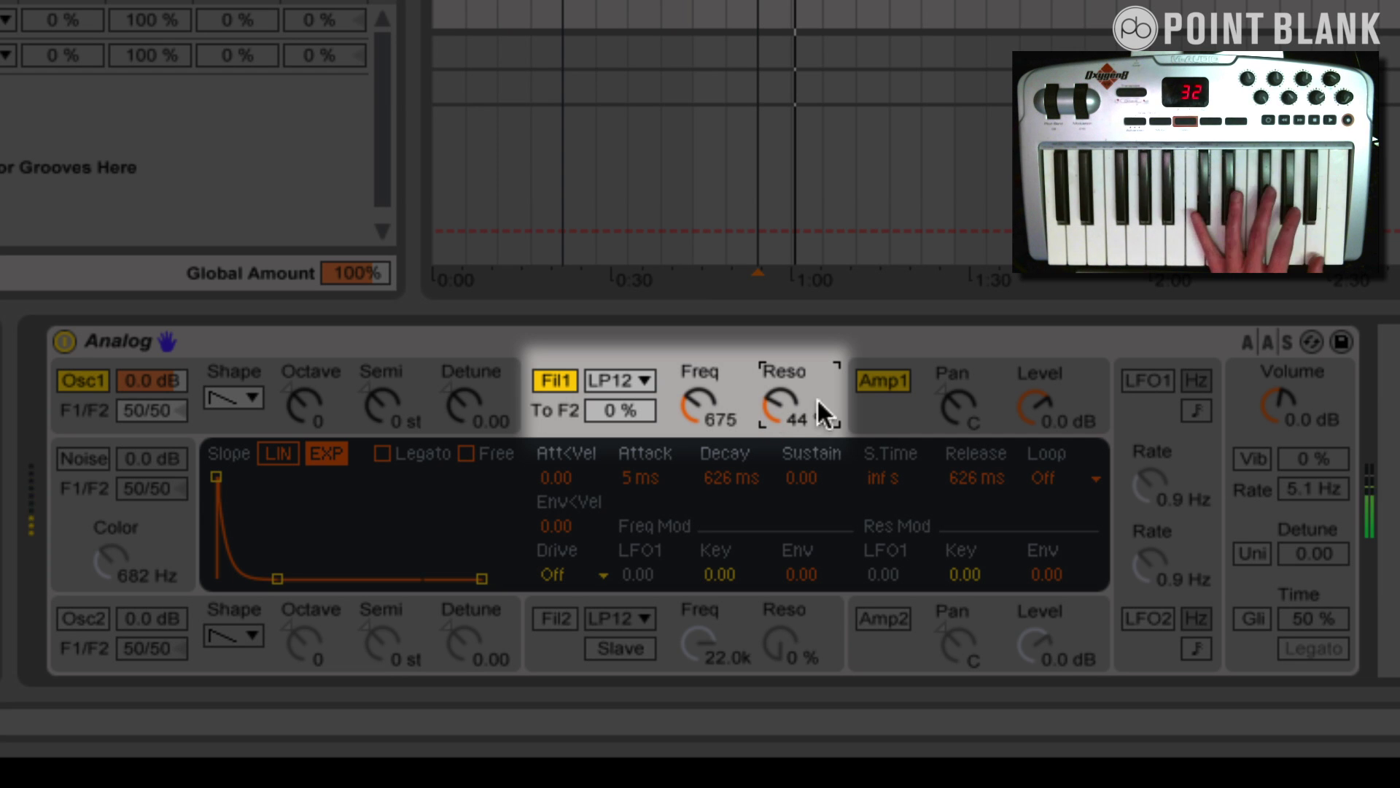
pyautogui.click(876, 414)
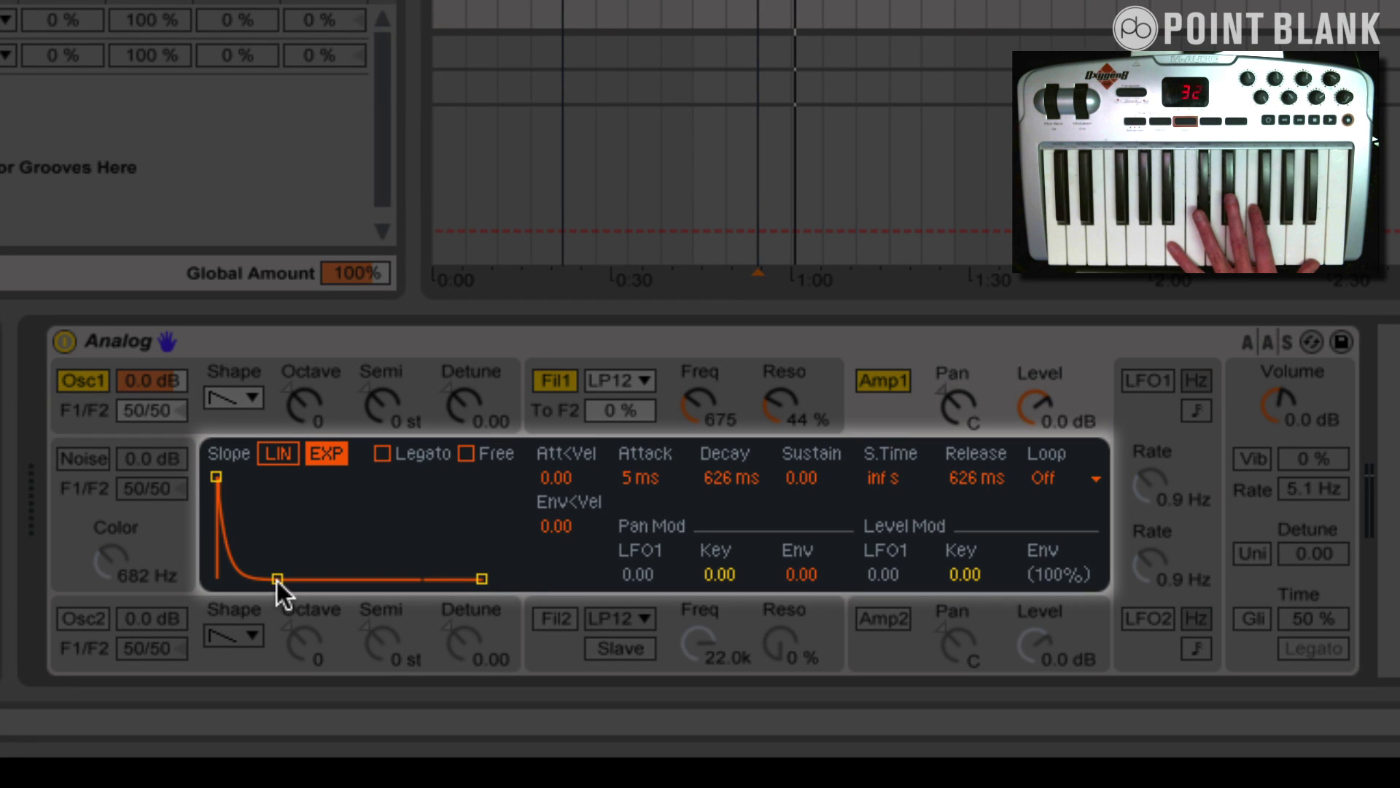
# - Set the amp envelope to full sustain, 24 ms attack and 31 ms release
pyautogui.moveTo(275, 576); pyautogui.dragTo(281, 477)
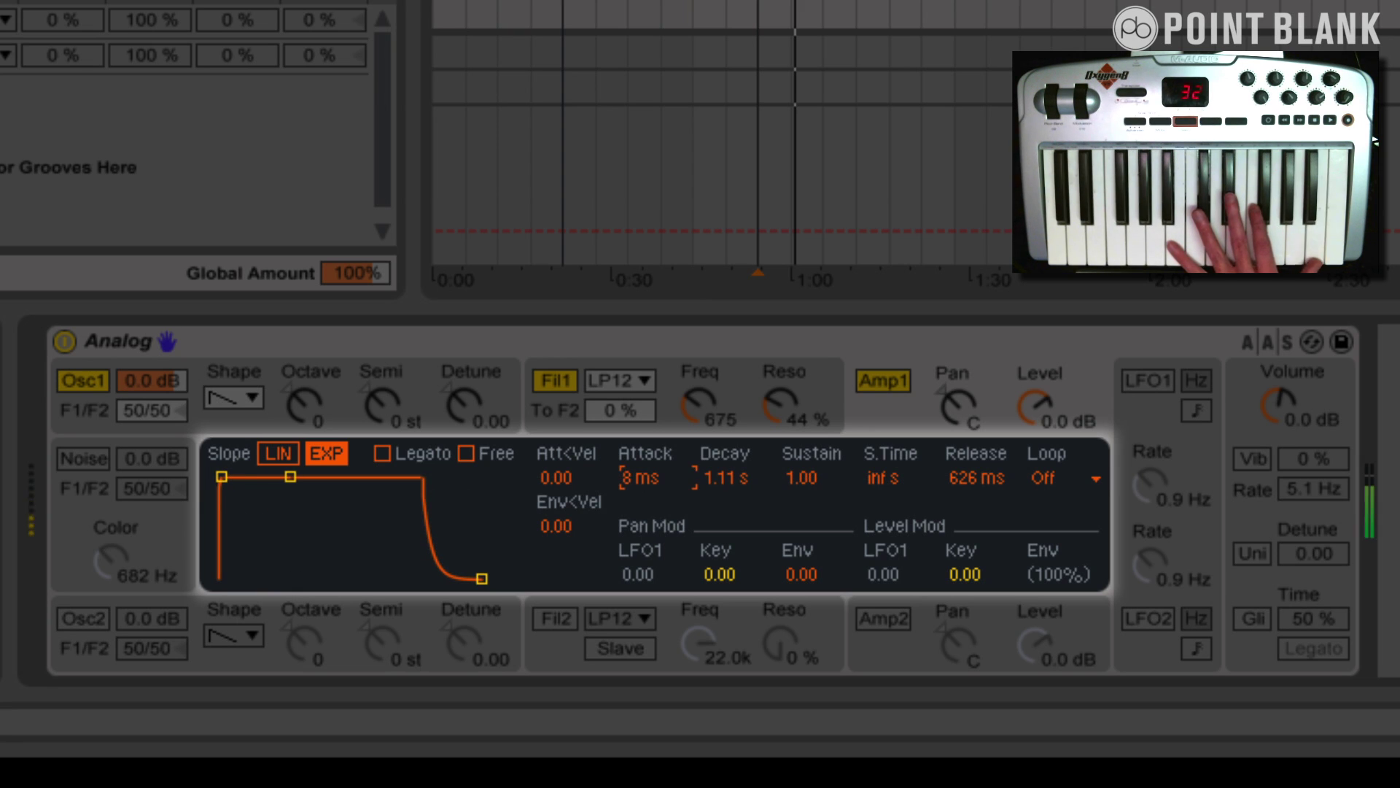
pyautogui.moveTo(222, 476); pyautogui.dragTo(229, 476)
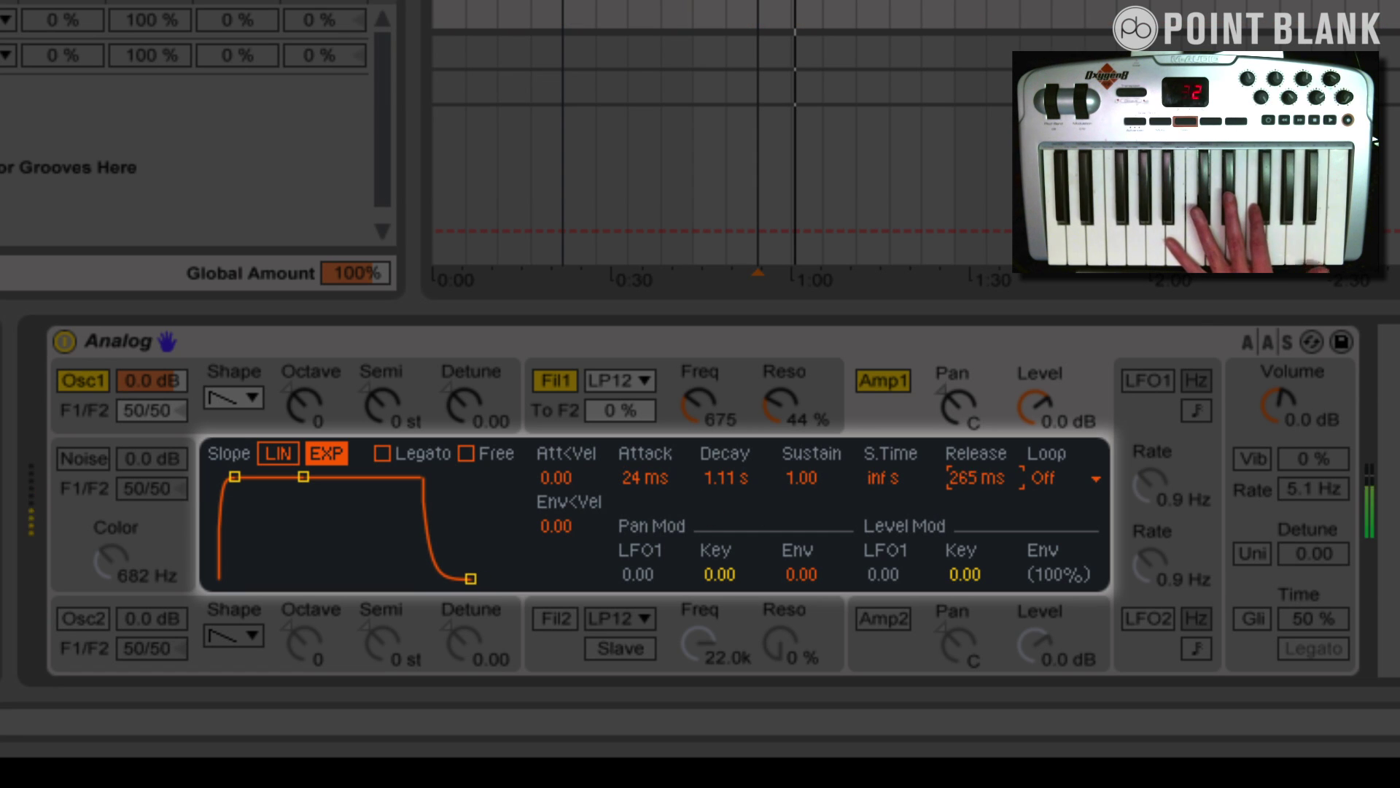
pyautogui.moveTo(976, 478); pyautogui.dragTo(975, 510)
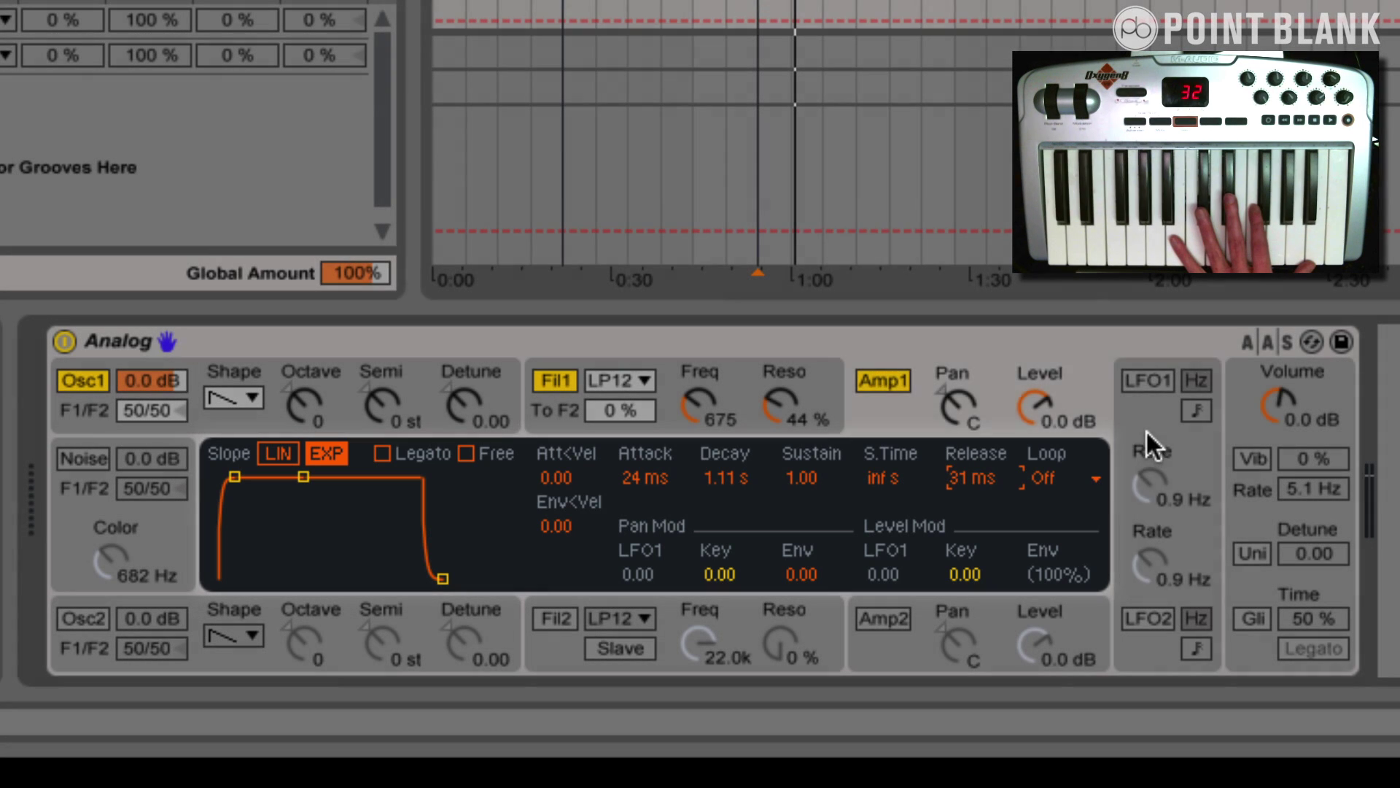
# - Enable LFO 1 synced at 1/16 and apply it to filter 1 cutoff by 4.00
pyautogui.click(1147, 431)
pyautogui.click(1148, 382)
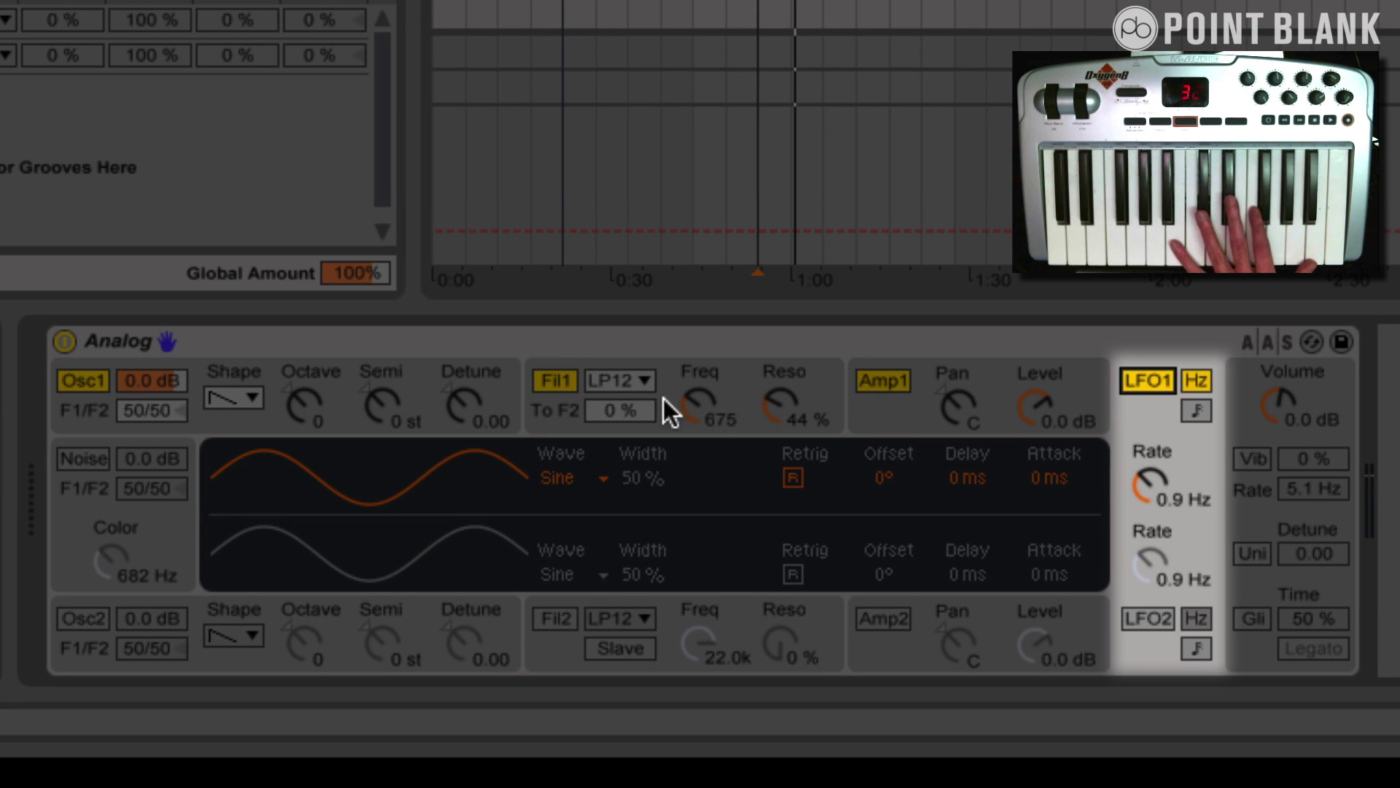
pyautogui.click(1196, 410)
pyautogui.moveTo(1152, 479); pyautogui.dragTo(1153, 455)
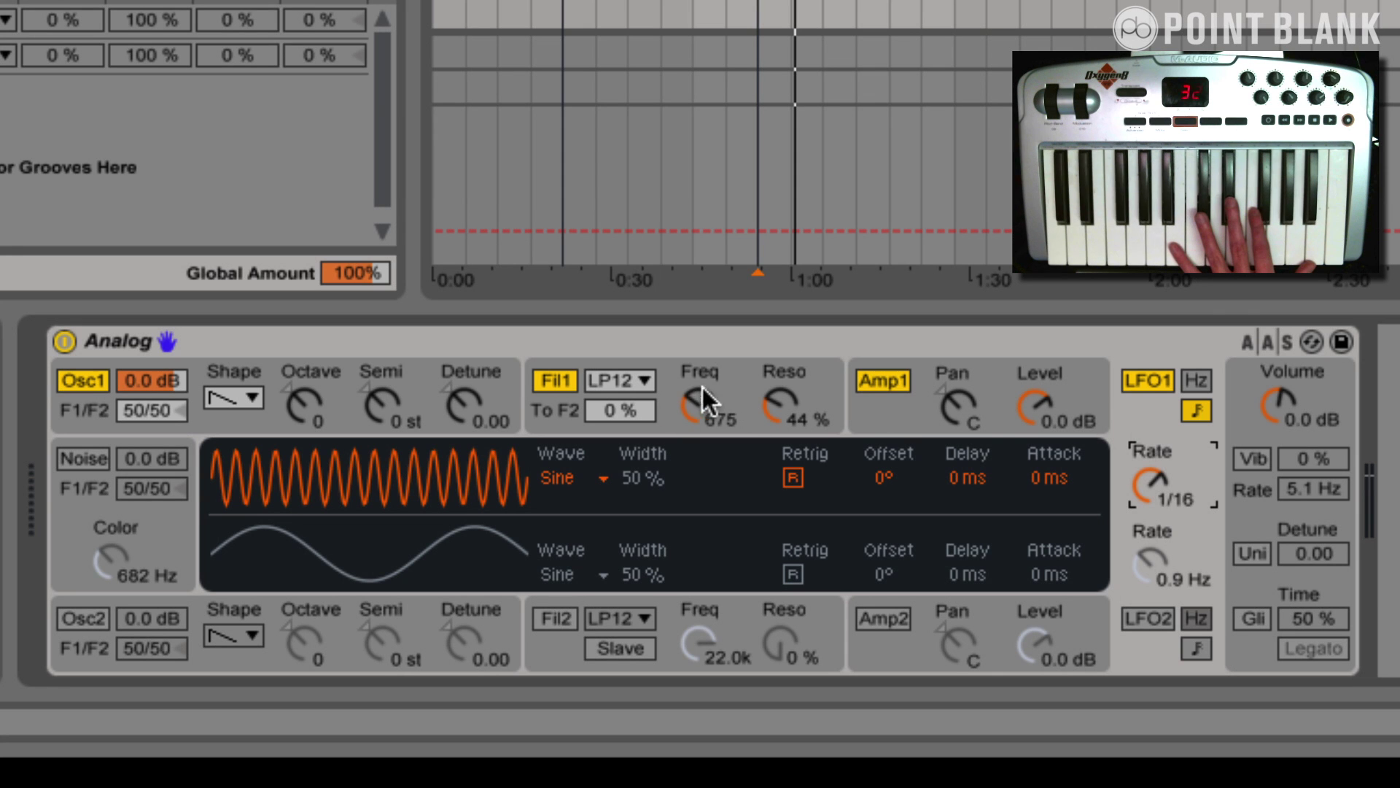
pyautogui.click(725, 379)
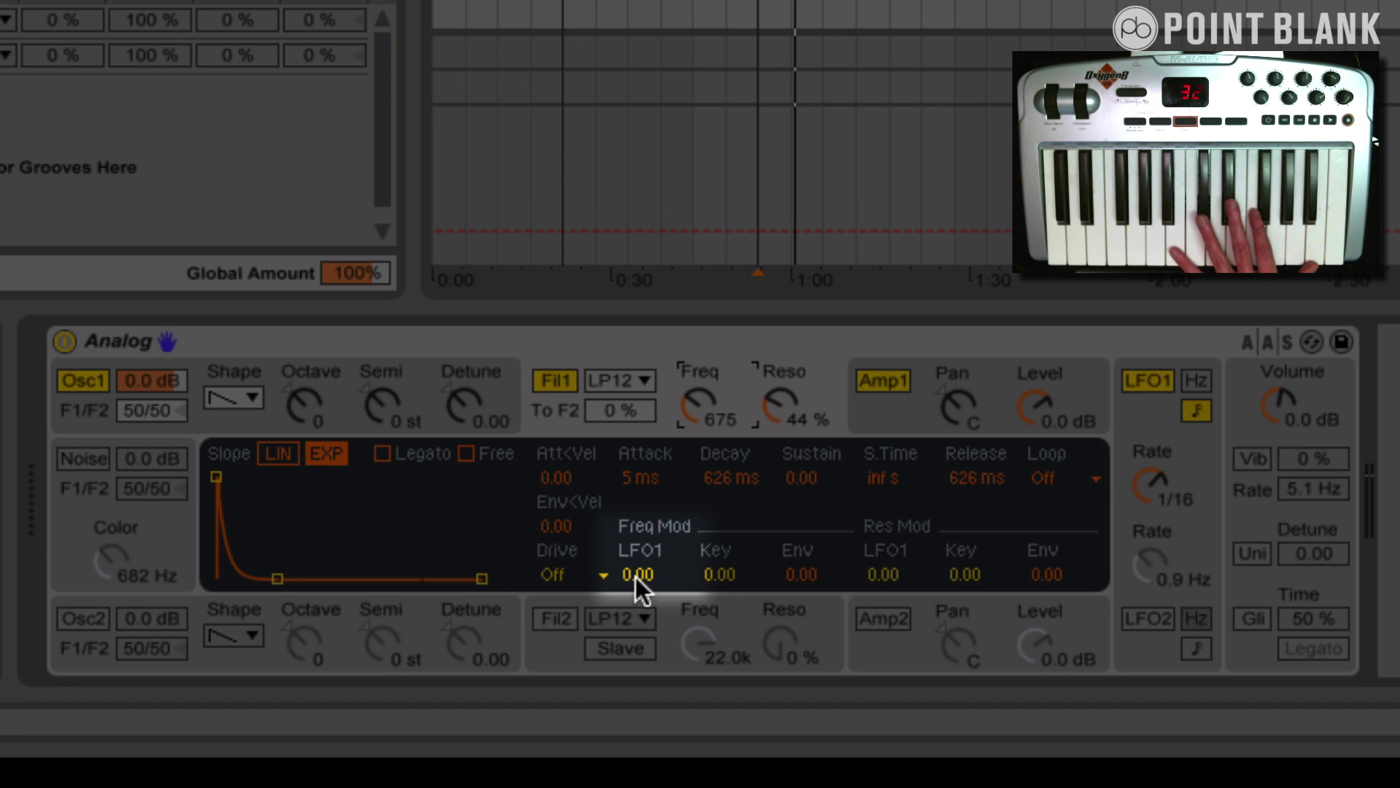
pyautogui.moveTo(636, 575); pyautogui.dragTo(636, 533)
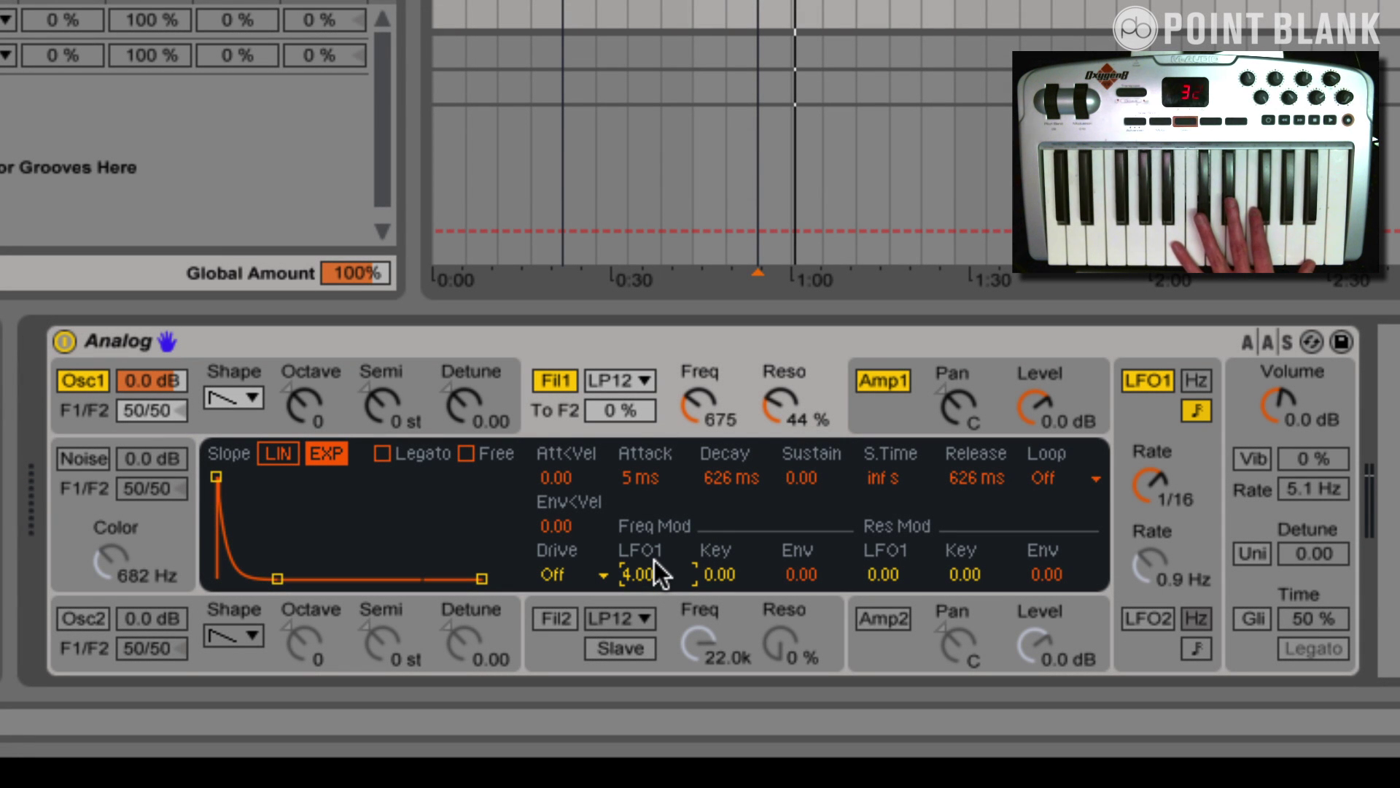
# - Set LFO 1 to a triangle wave at 100% width with Retrig enabled
pyautogui.click(1145, 424)
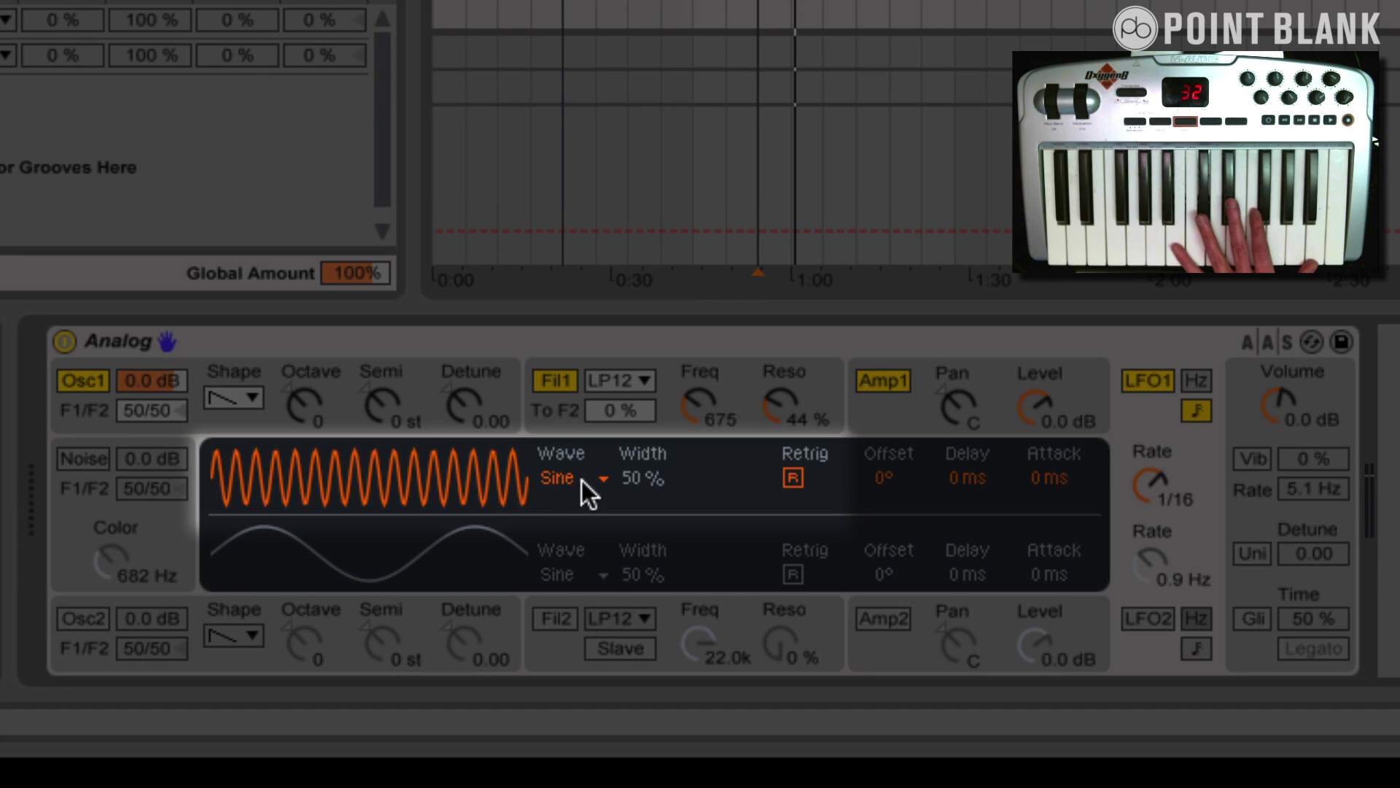
pyautogui.click(575, 477)
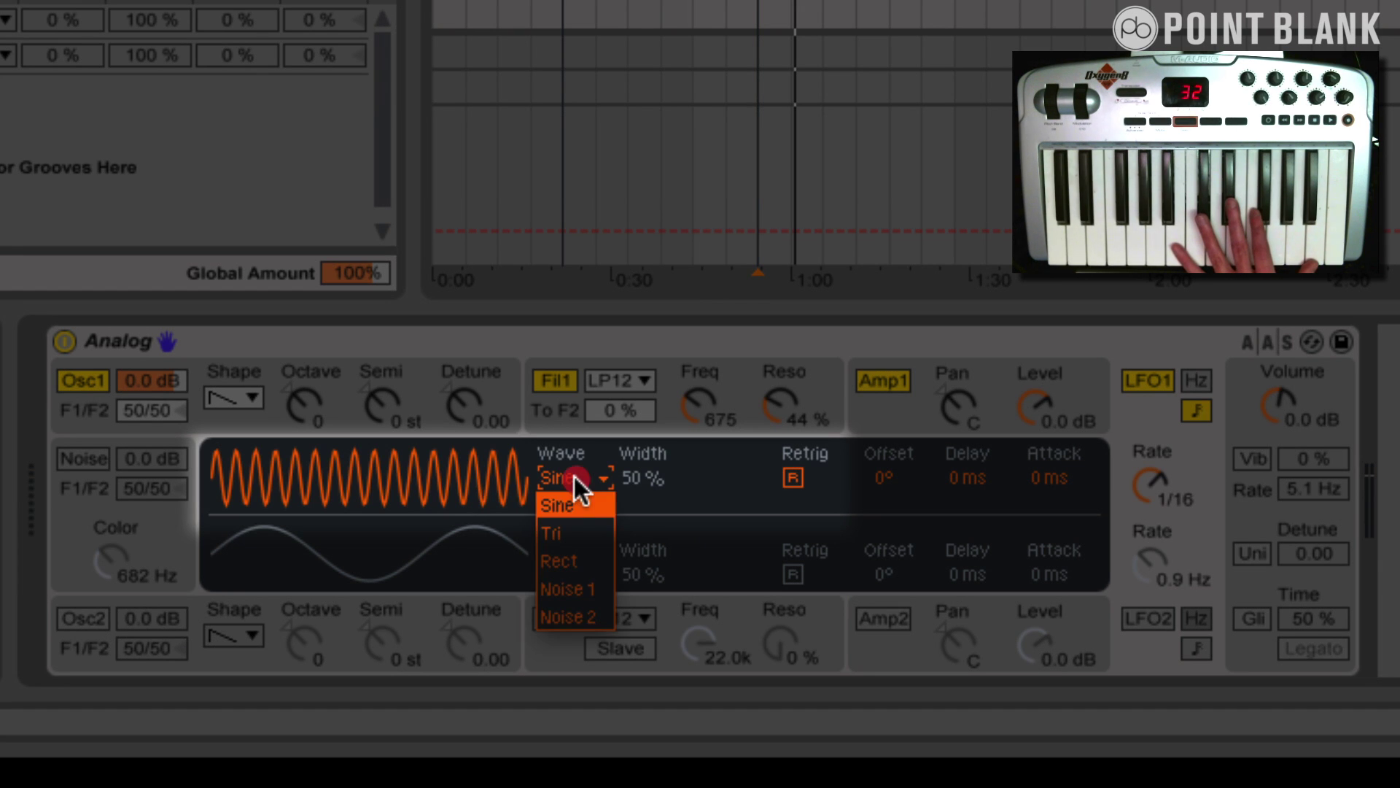
pyautogui.click(580, 521)
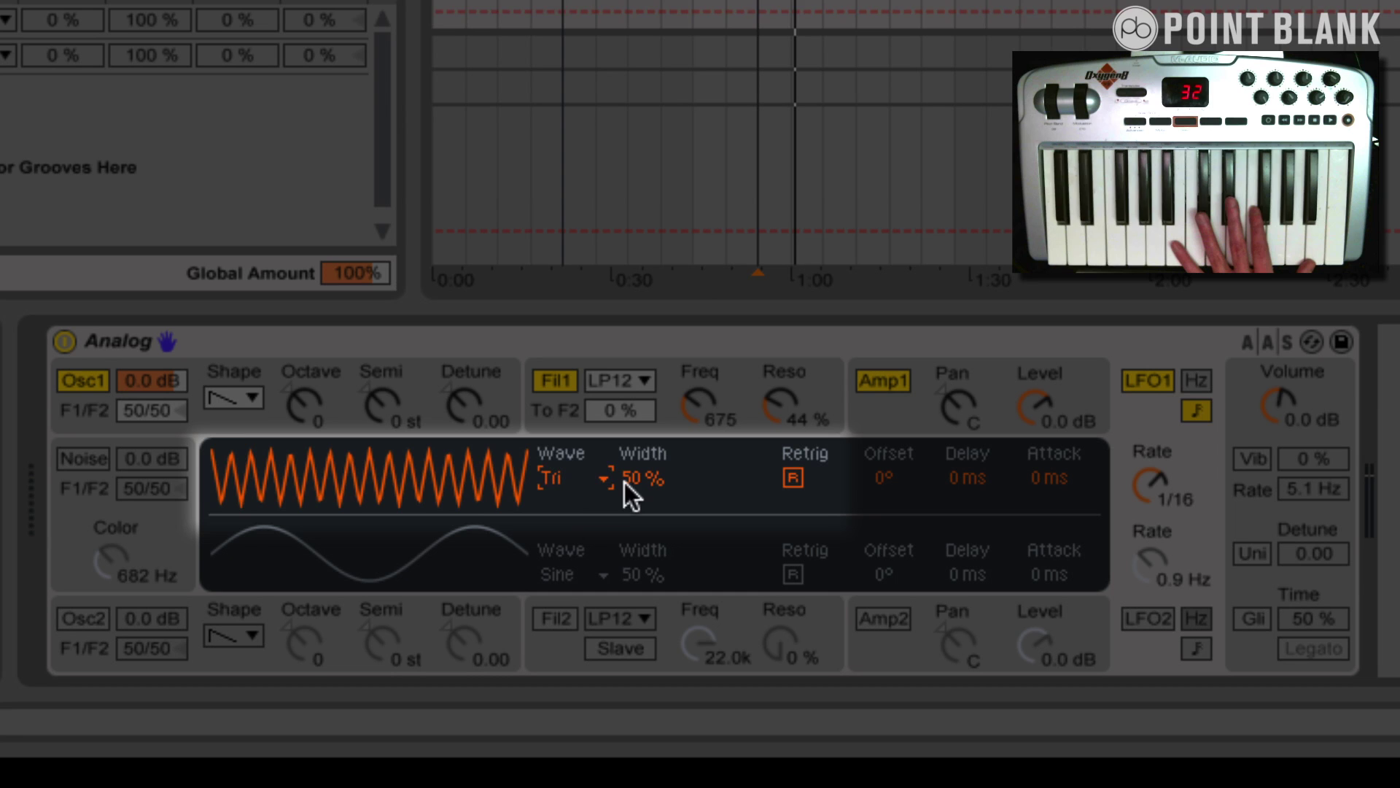
pyautogui.moveTo(625, 482); pyautogui.dragTo(624, 441)
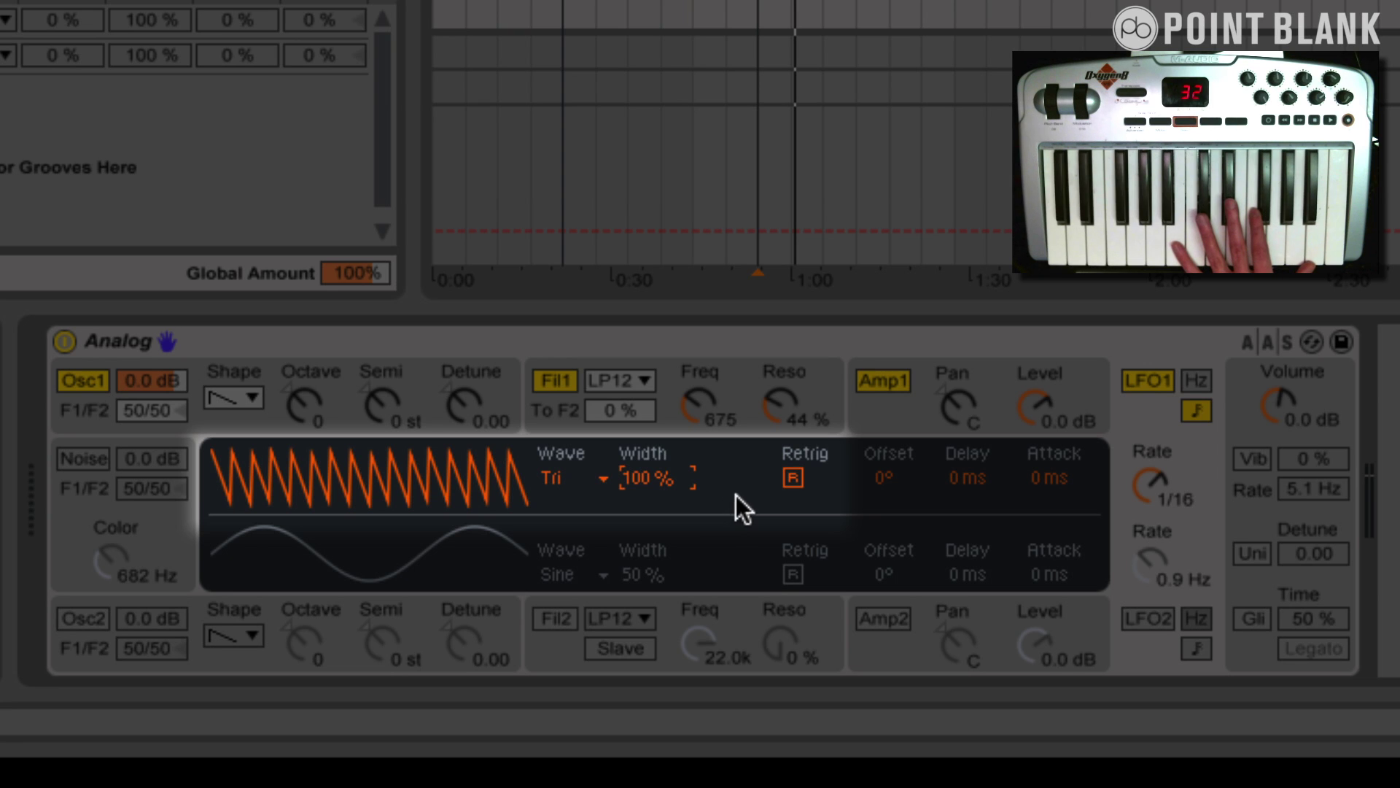
pyautogui.click(793, 478)
pyautogui.click(794, 478)
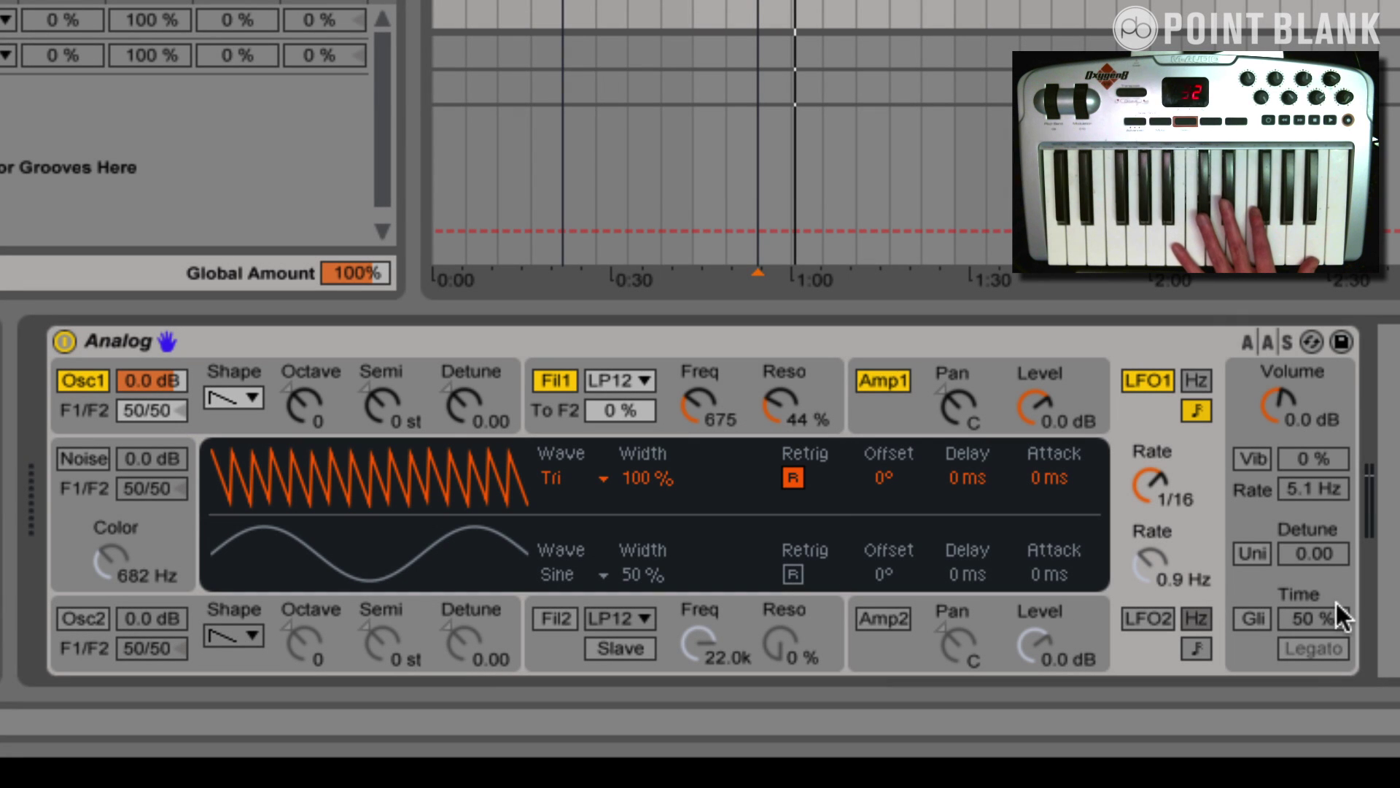
# - Change filter 1's Drive from Off to Asym1
pyautogui.click(663, 379)
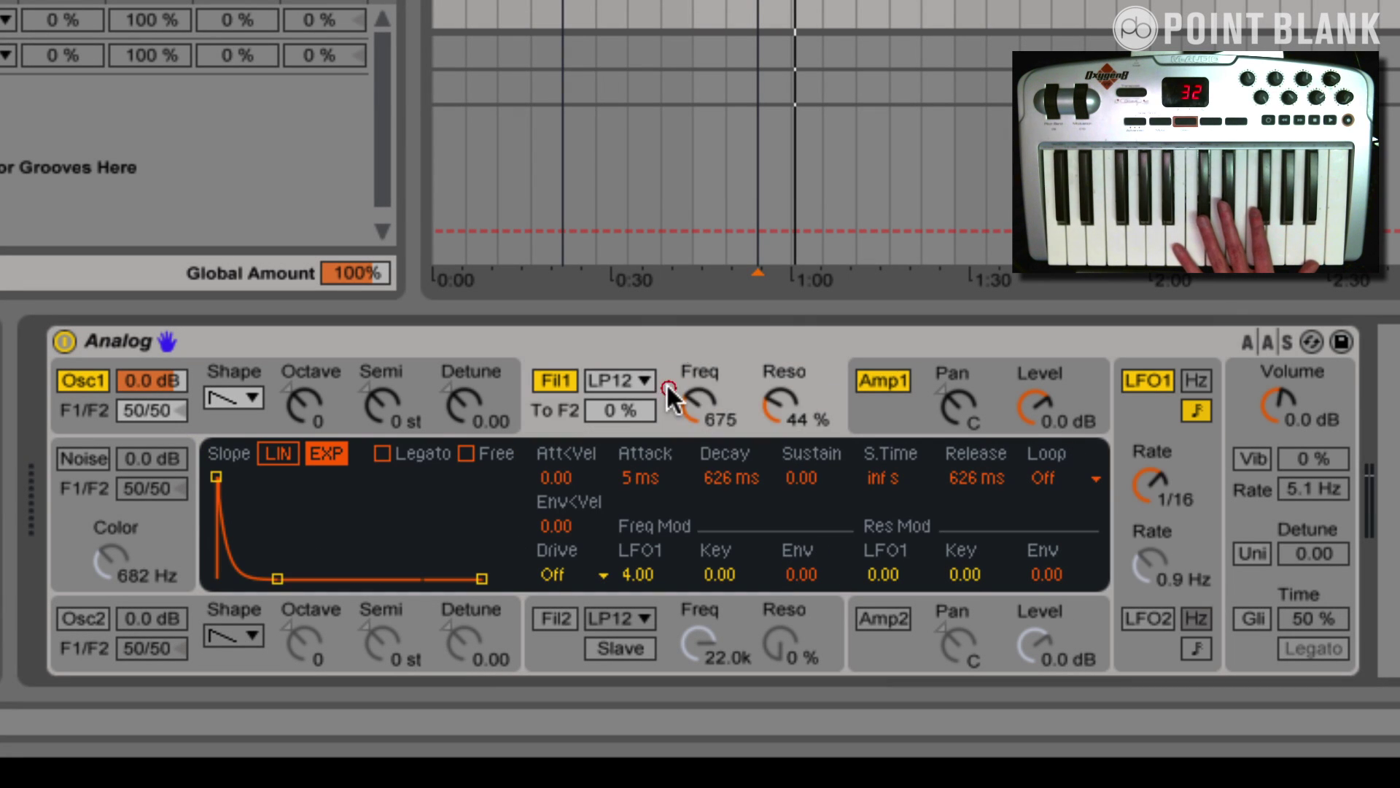
pyautogui.click(561, 573)
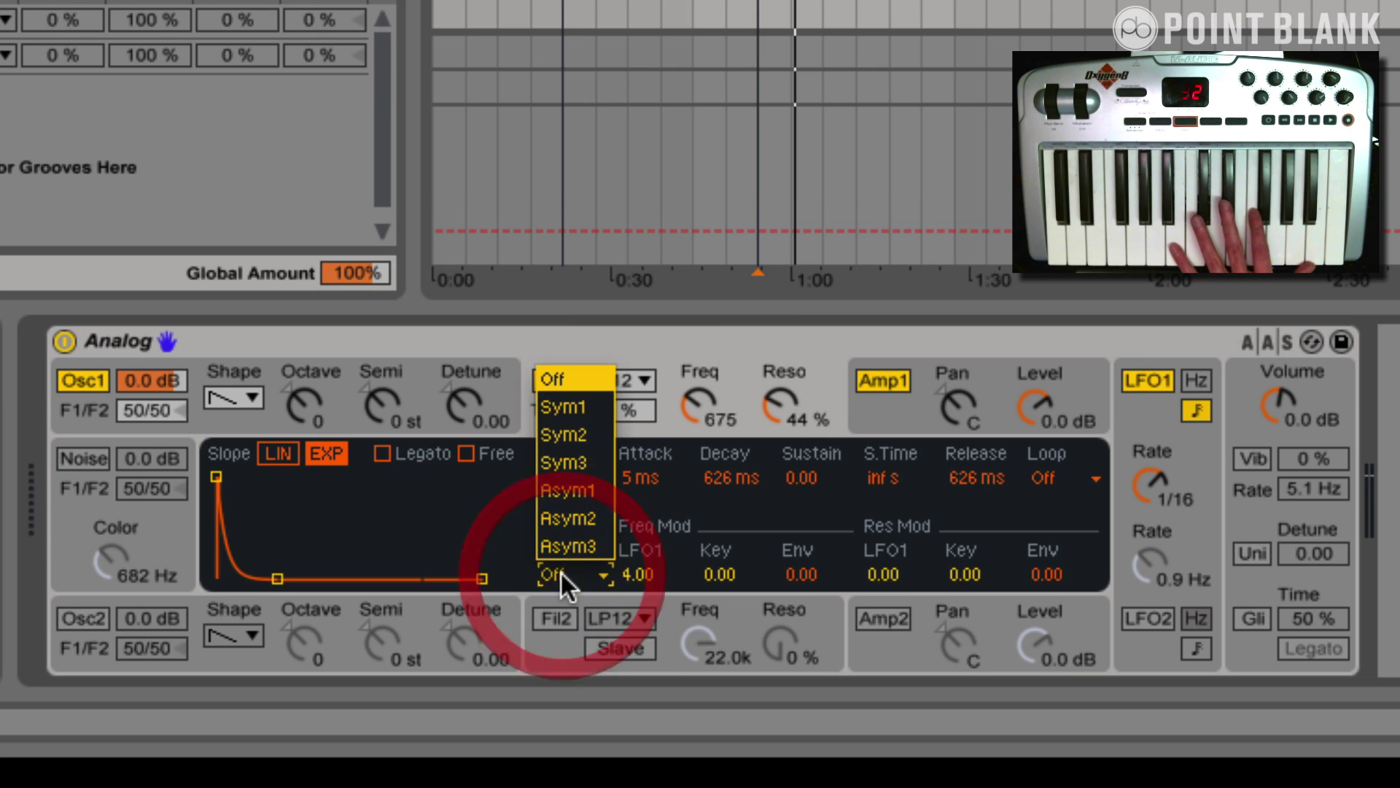
pyautogui.click(562, 574)
pyautogui.click(561, 573)
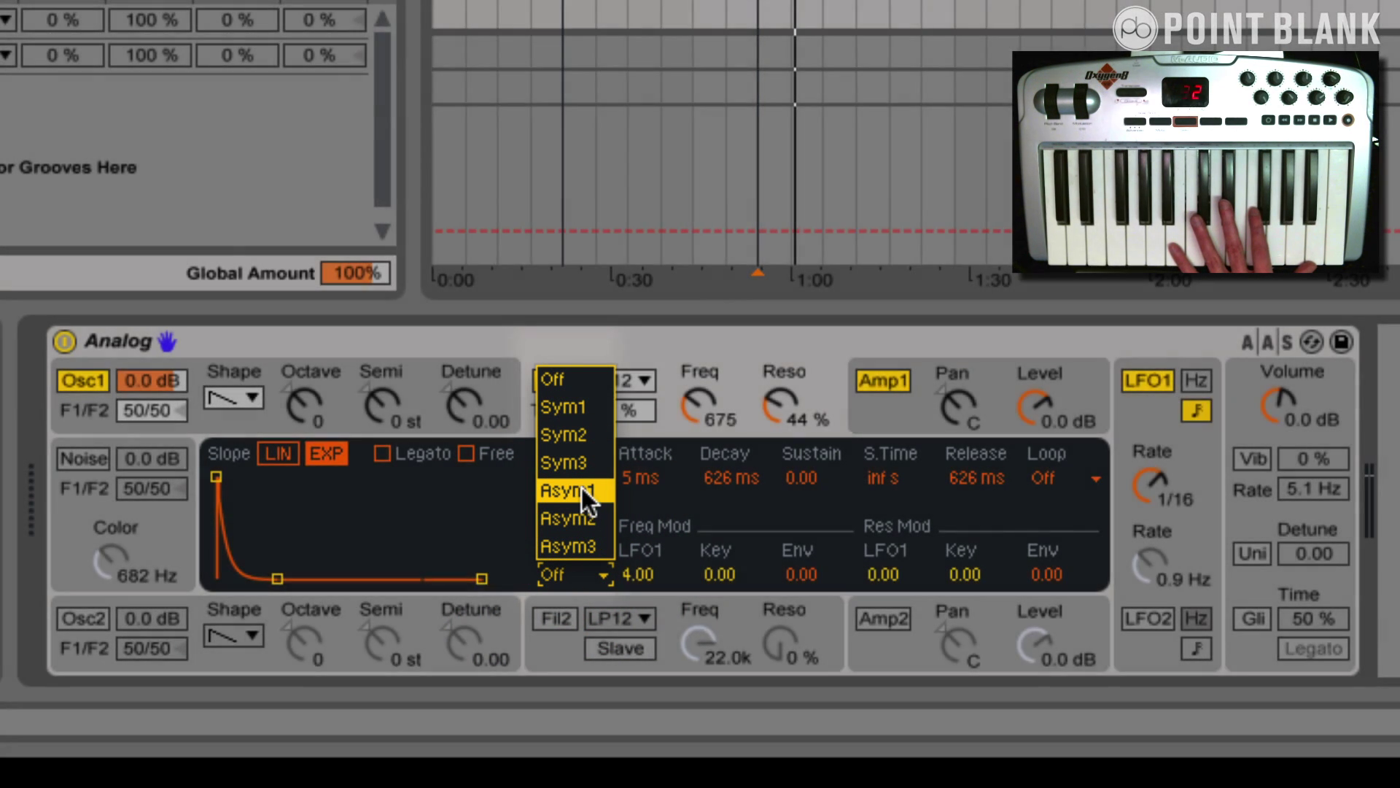
pyautogui.click(580, 487)
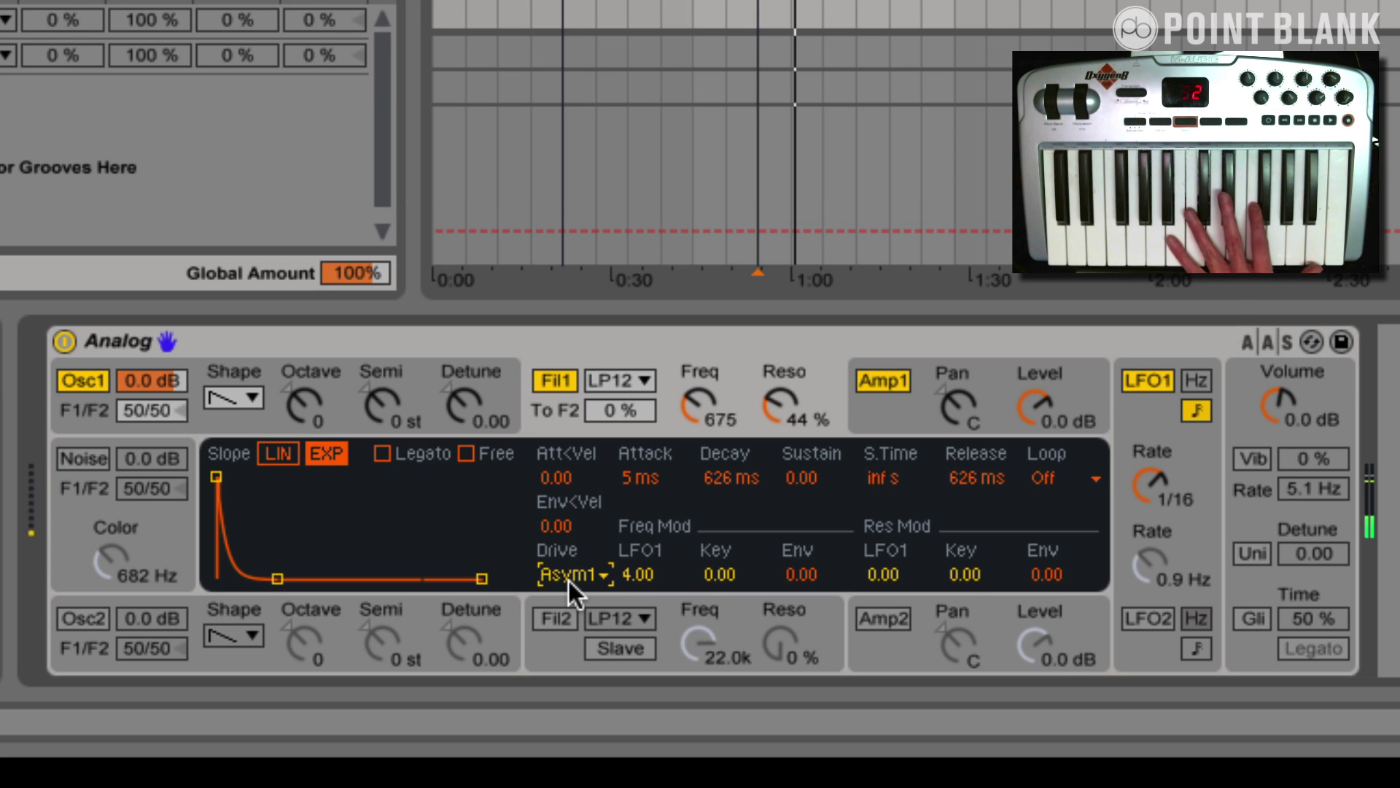
# - Set Voices to Mono, enable Uni and set unison detune to 7.03
pyautogui.click(1244, 410)
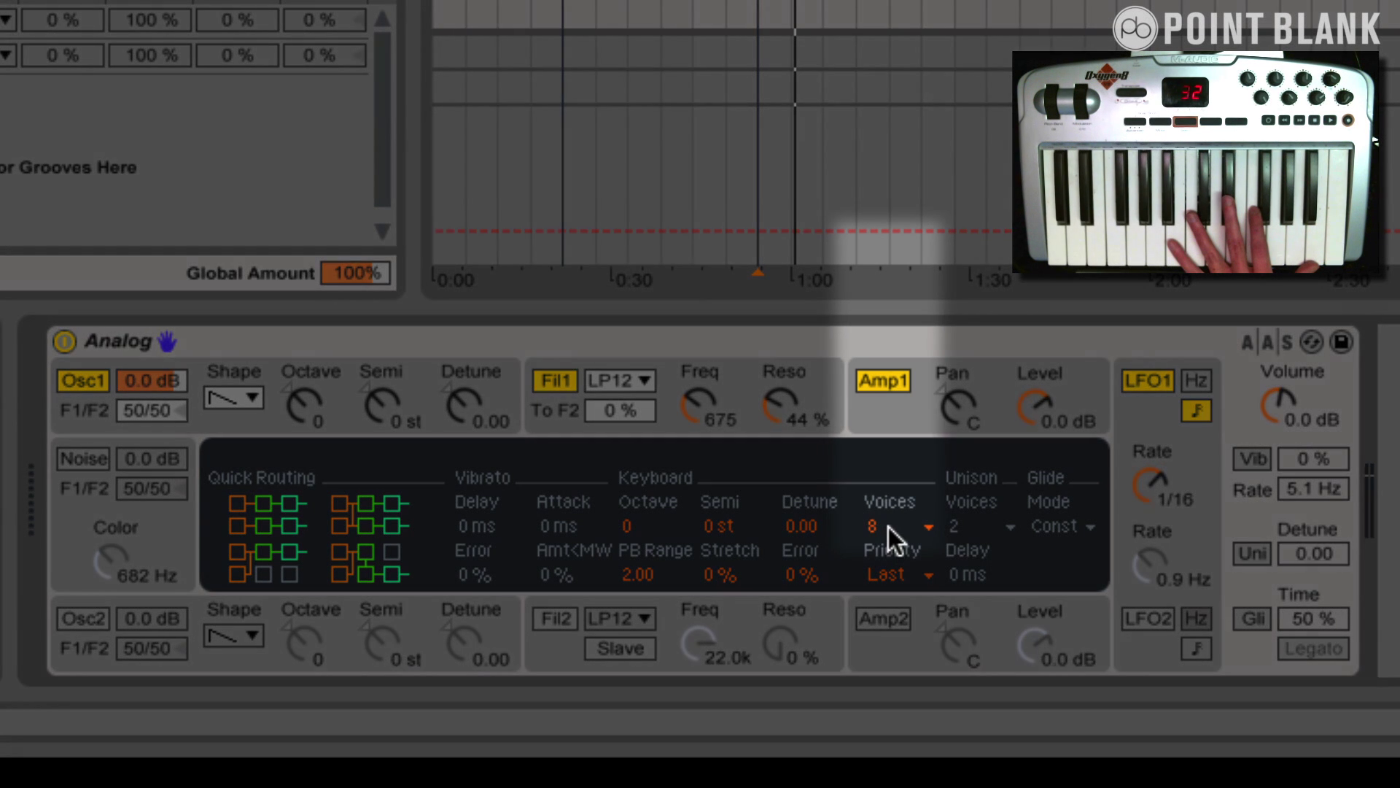
pyautogui.click(888, 527)
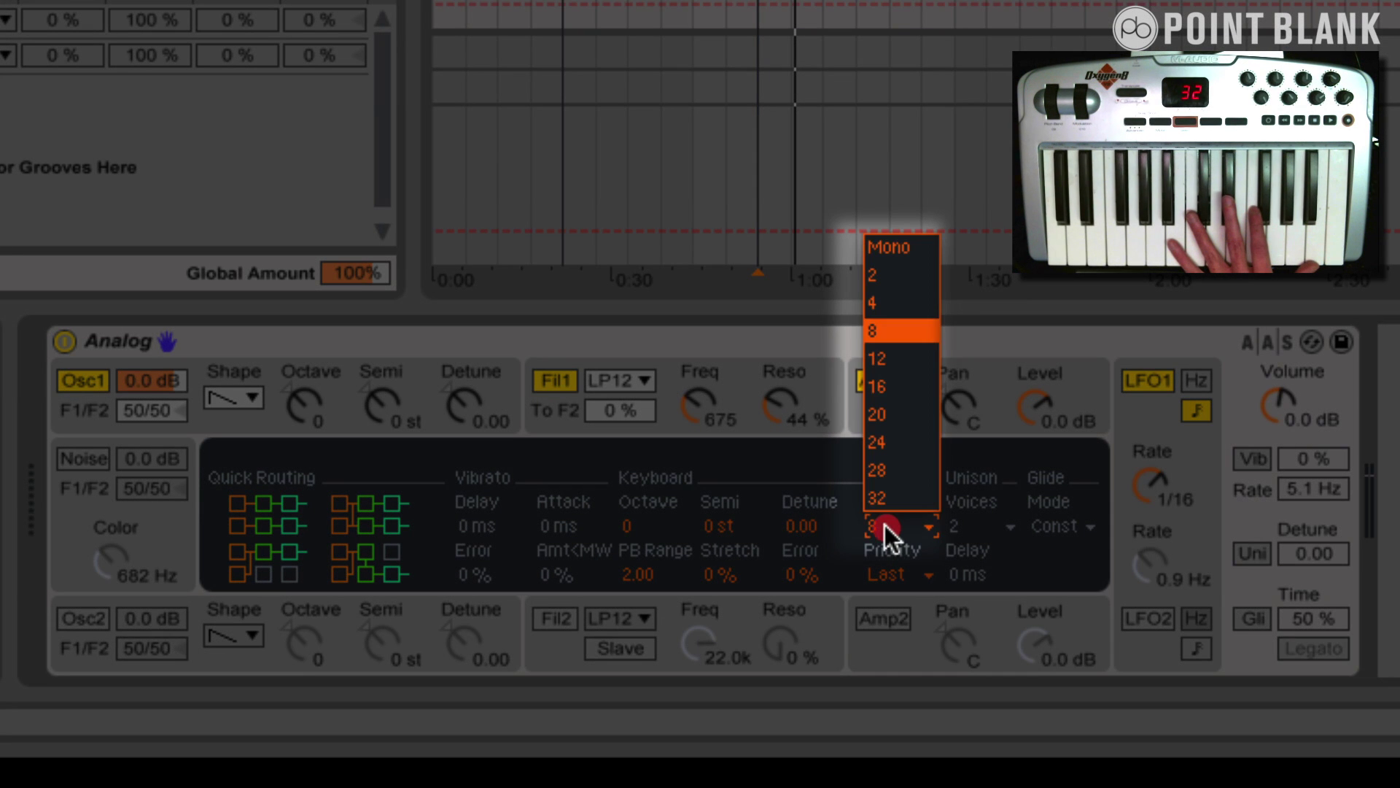
pyautogui.click(912, 254)
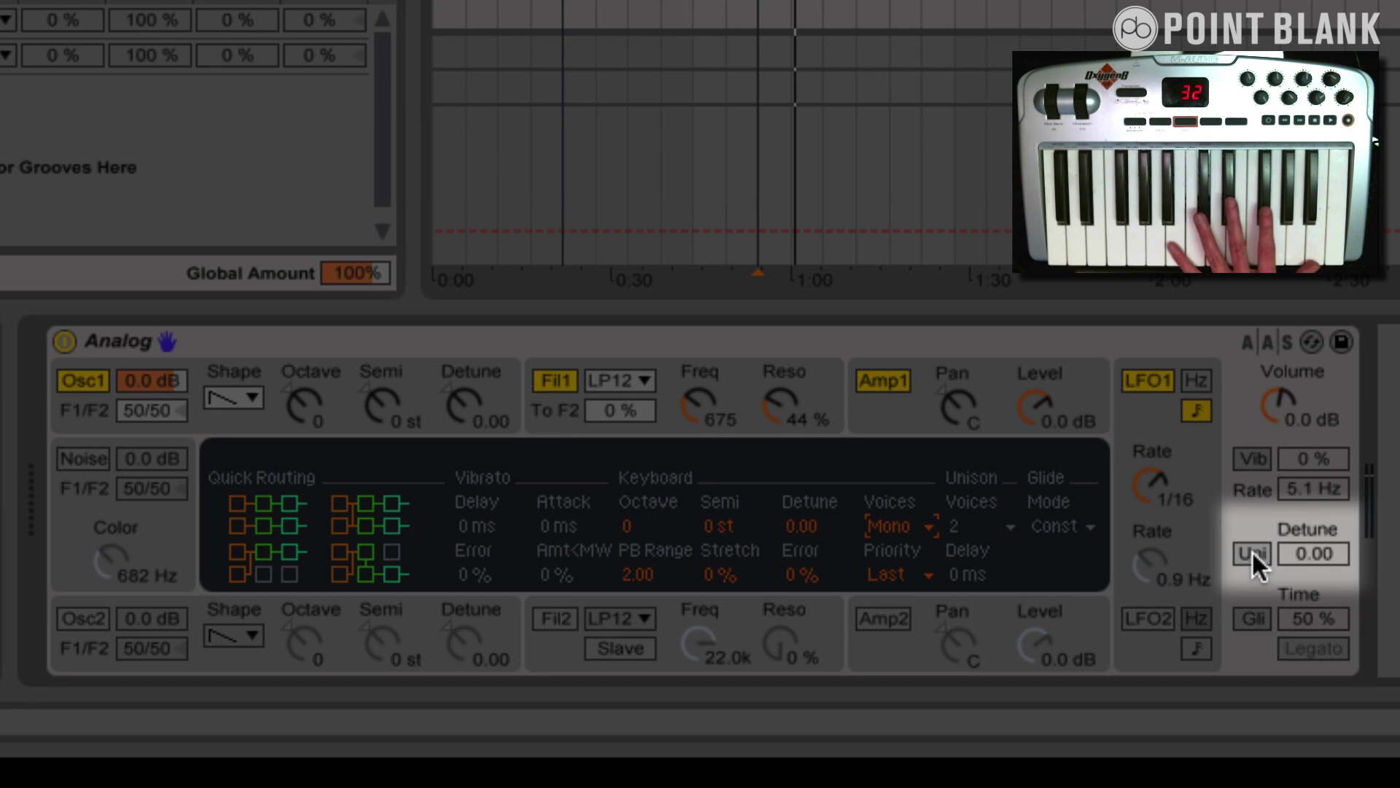
pyautogui.click(1251, 549)
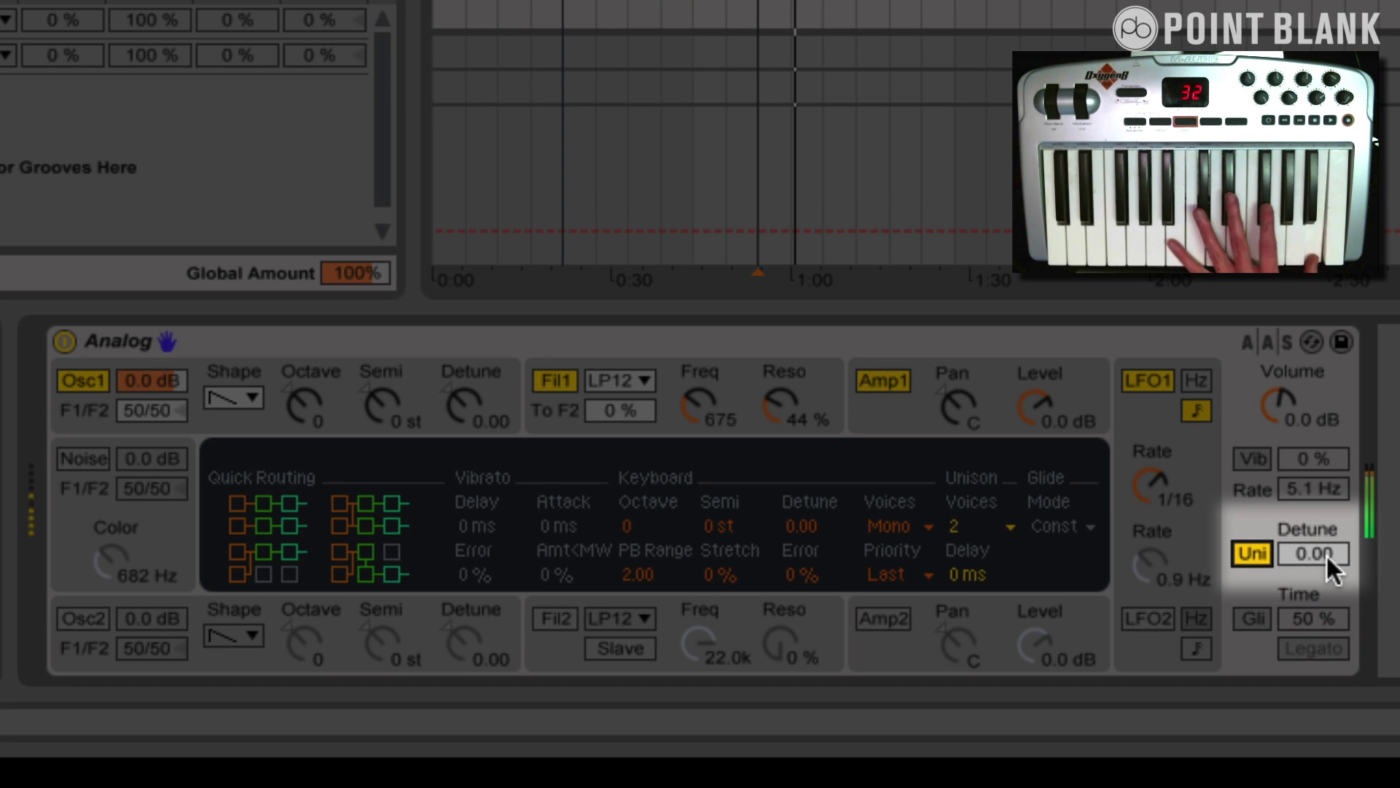
pyautogui.moveTo(1326, 554); pyautogui.dragTo(1326, 510)
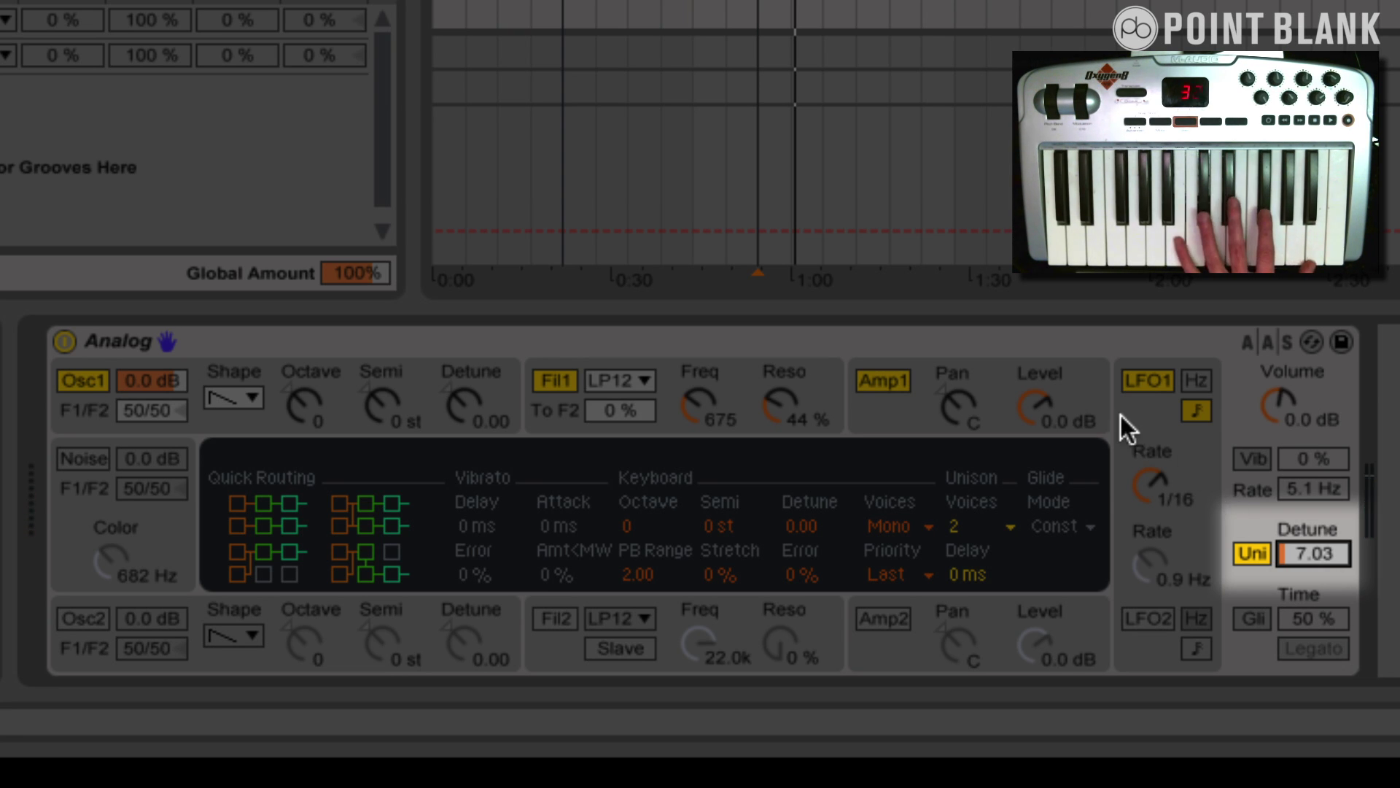
# - Lower Amp 1 level to -5.9 dB and enable glide at 53% glide time
pyautogui.click(1090, 387)
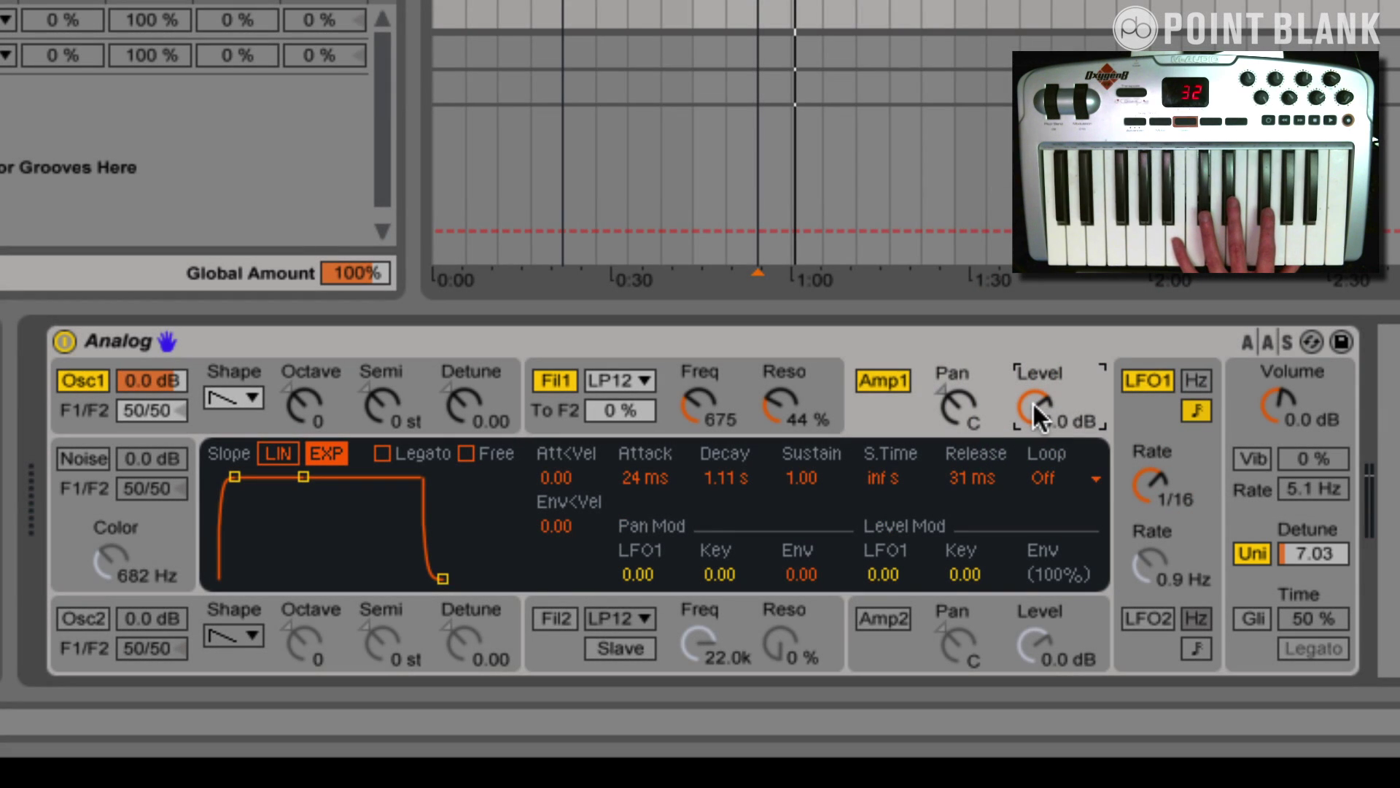
pyautogui.moveTo(1031, 401); pyautogui.dragTo(1031, 453)
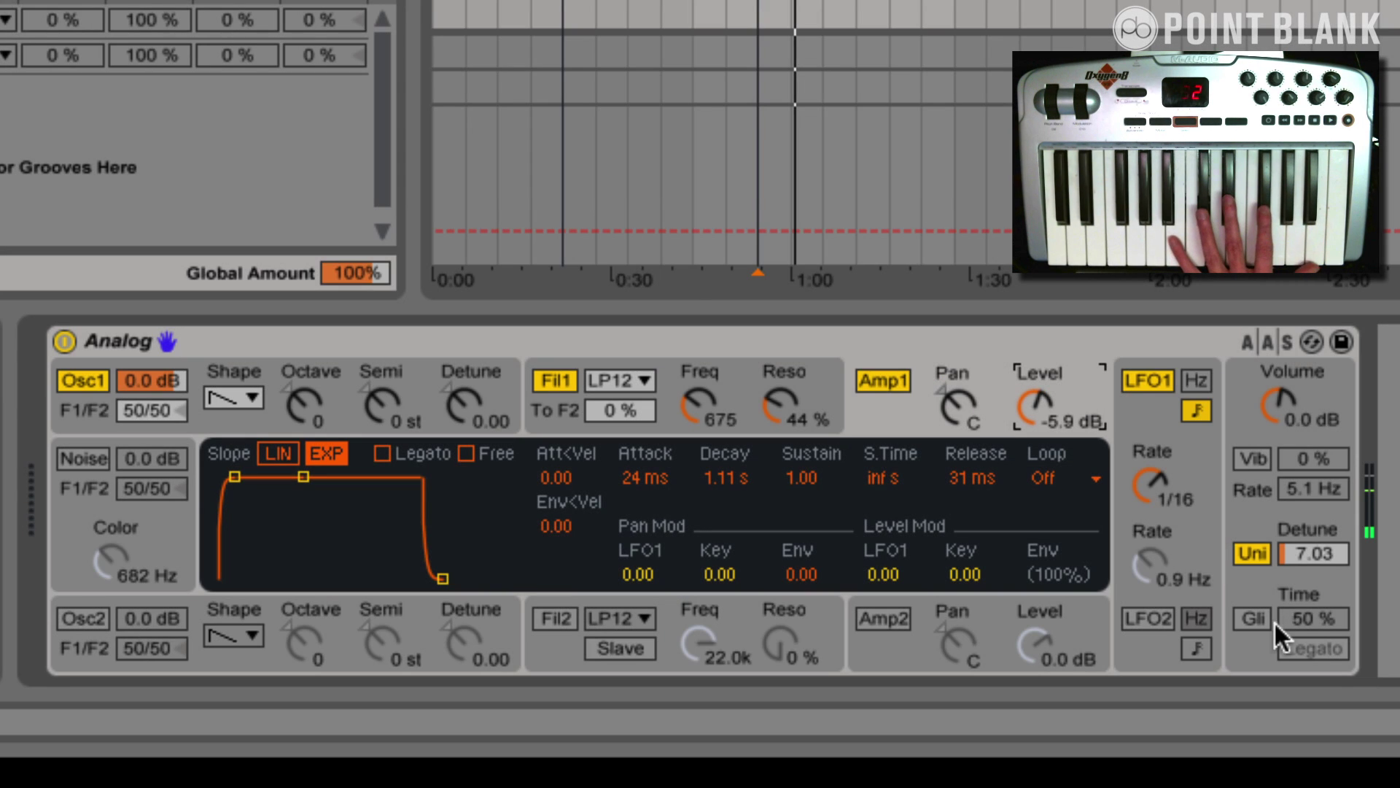
pyautogui.click(1254, 618)
pyautogui.moveTo(1305, 619); pyautogui.dragTo(1307, 619)
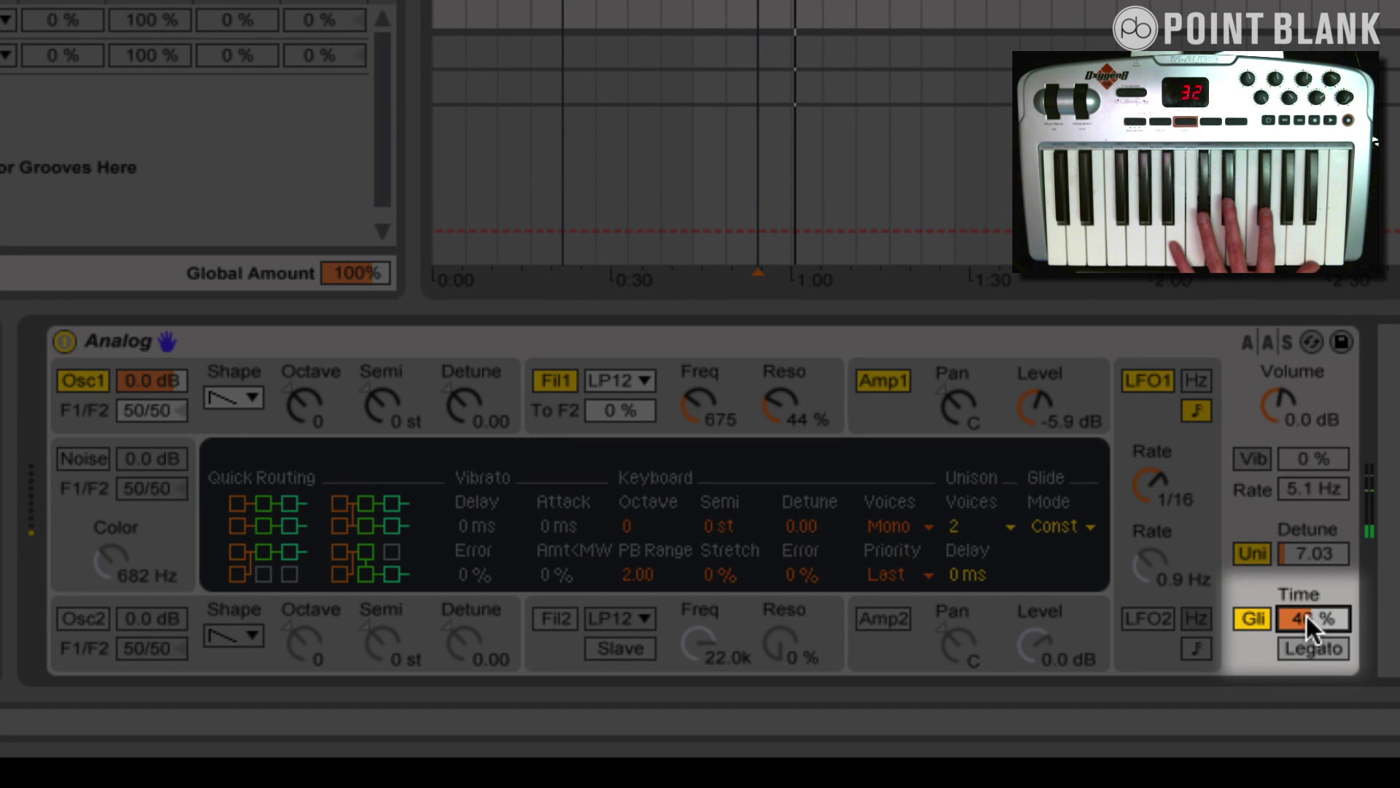
pyautogui.moveTo(1308, 611); pyautogui.dragTo(1310, 617)
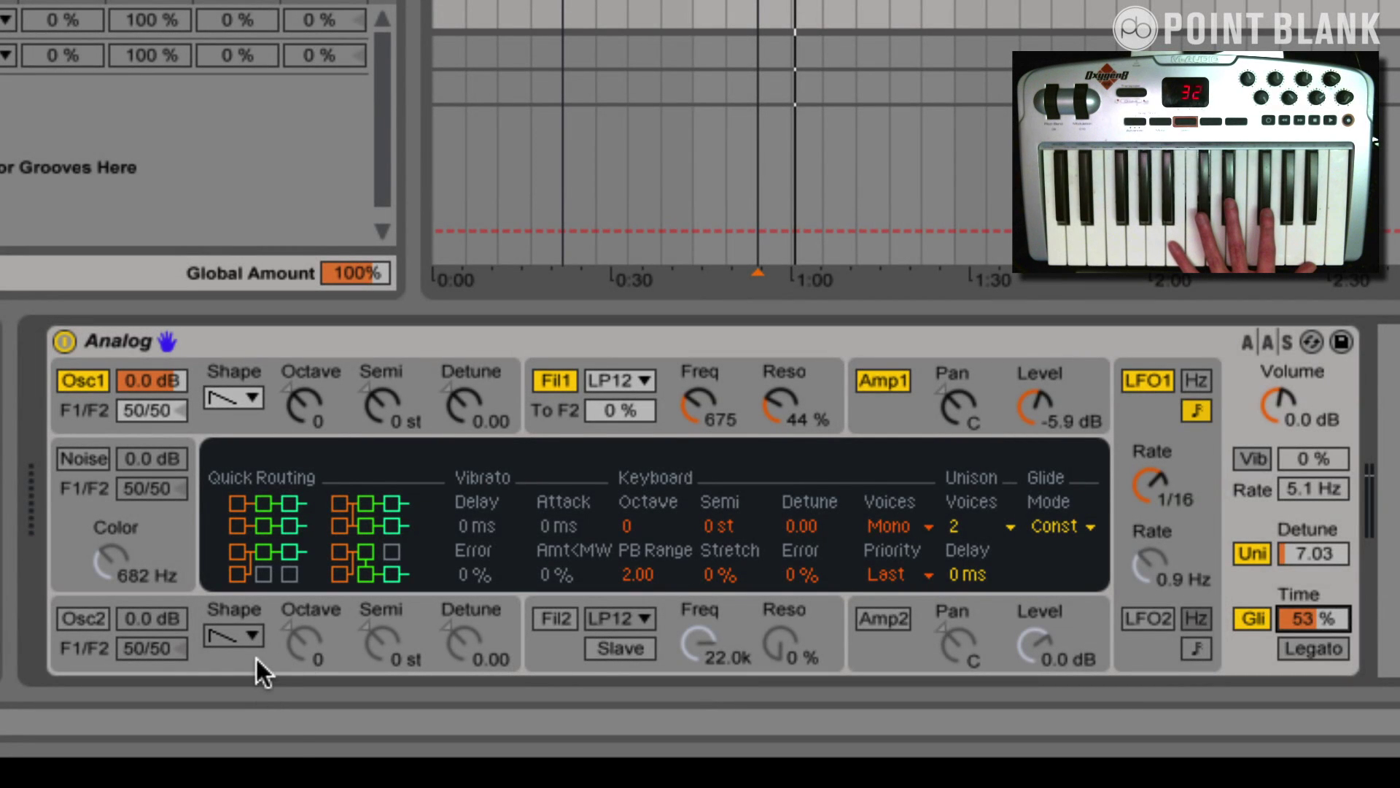
# - Switch on oscillator 2 at octave 1 with -0.06 detune
pyautogui.click(255, 655)
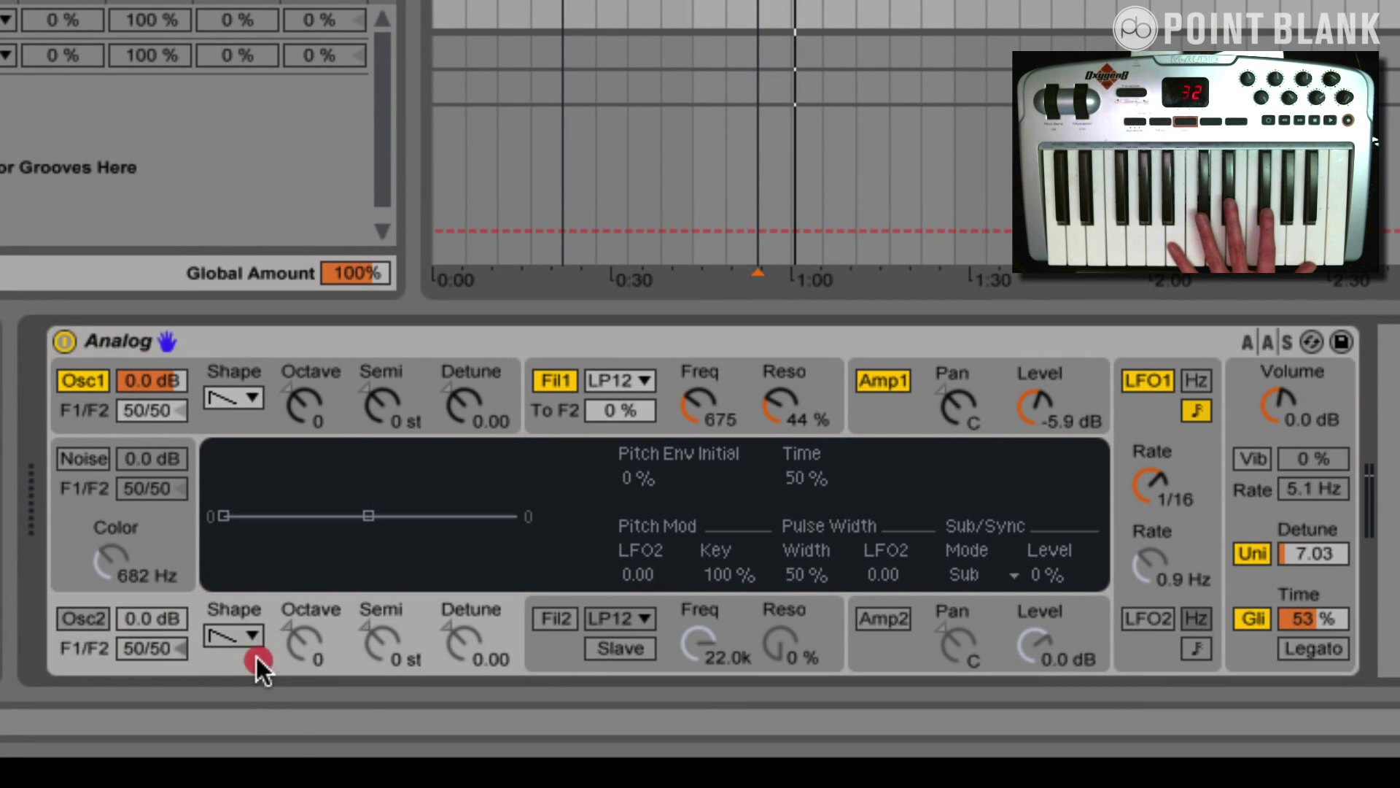
pyautogui.click(86, 618)
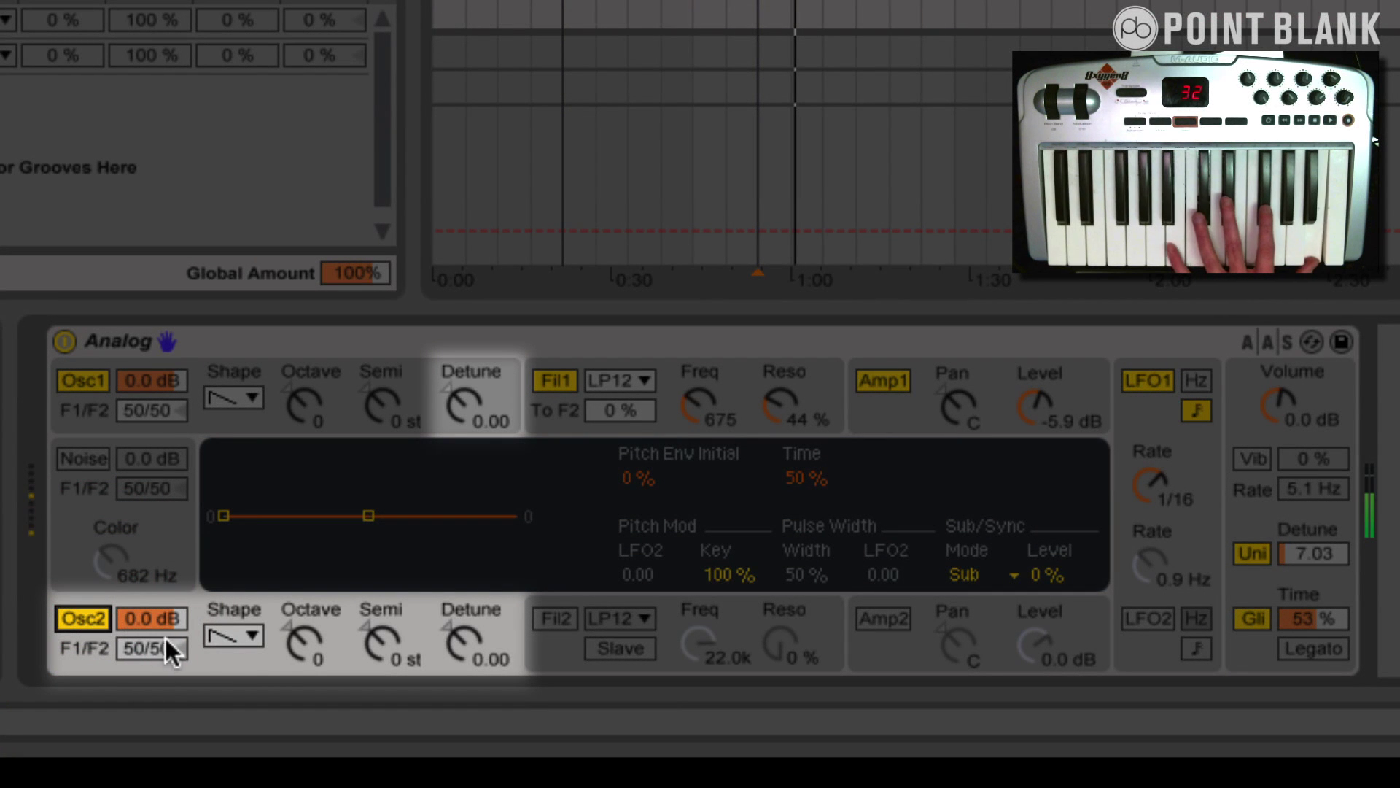
pyautogui.click(301, 640)
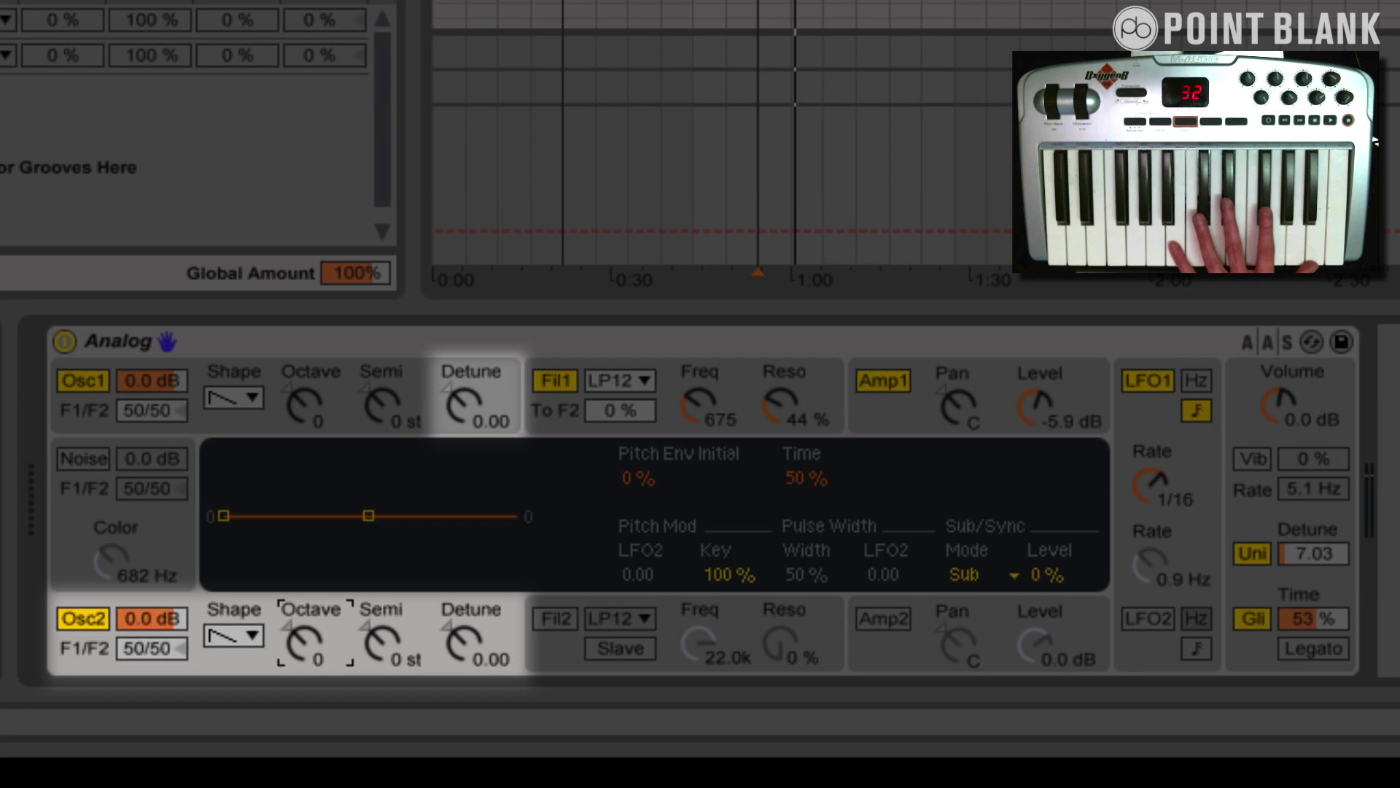
pyautogui.moveTo(301, 640)
pyautogui.mouseDown()
pyautogui.moveTo(301, 626)
pyautogui.moveTo(302, 639)
pyautogui.mouseUp()
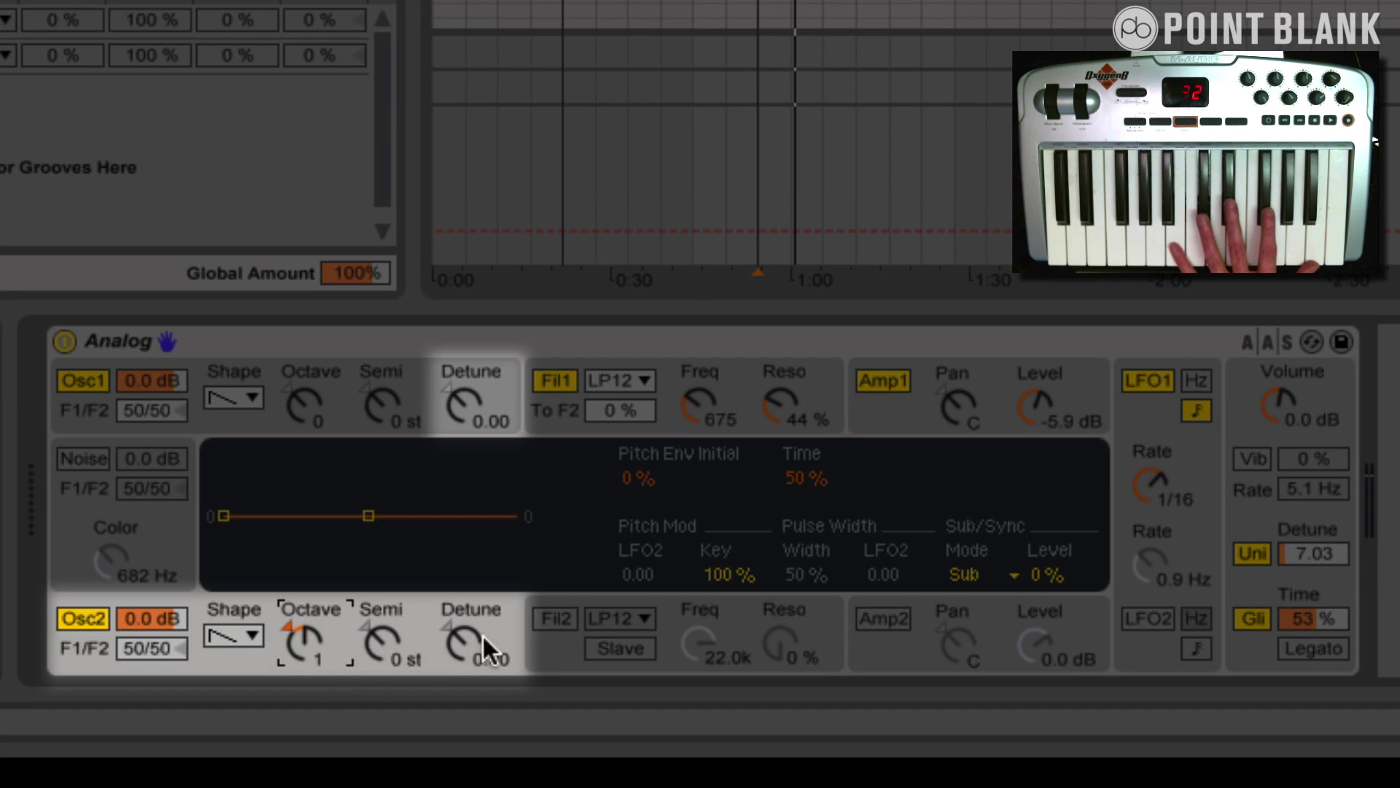
pyautogui.moveTo(465, 638); pyautogui.dragTo(465, 646)
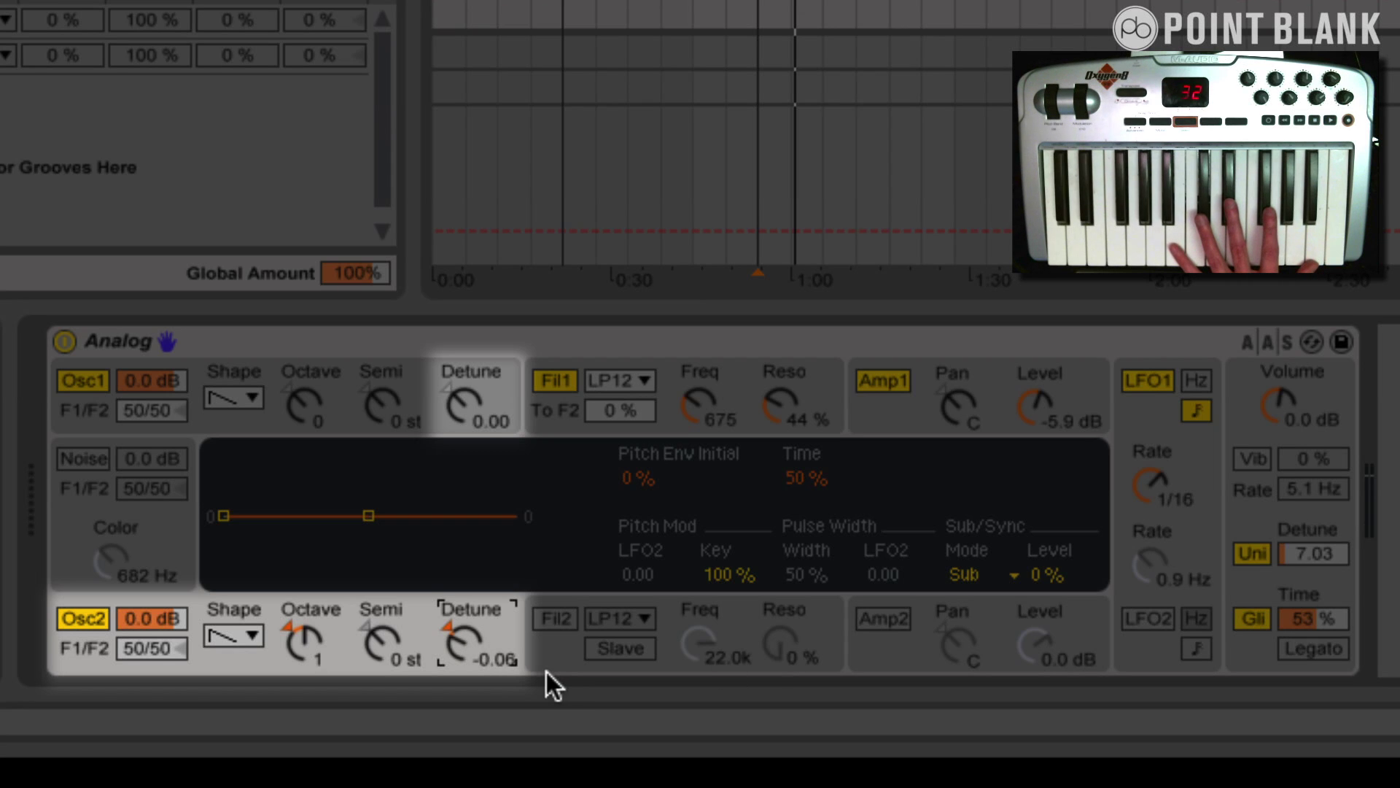
# - Detune oscillator 1 to 0.09, set sub level 56%, and route oscillator 2 to F1 at -4.7 dB
pyautogui.moveTo(458, 401); pyautogui.dragTo(458, 399)
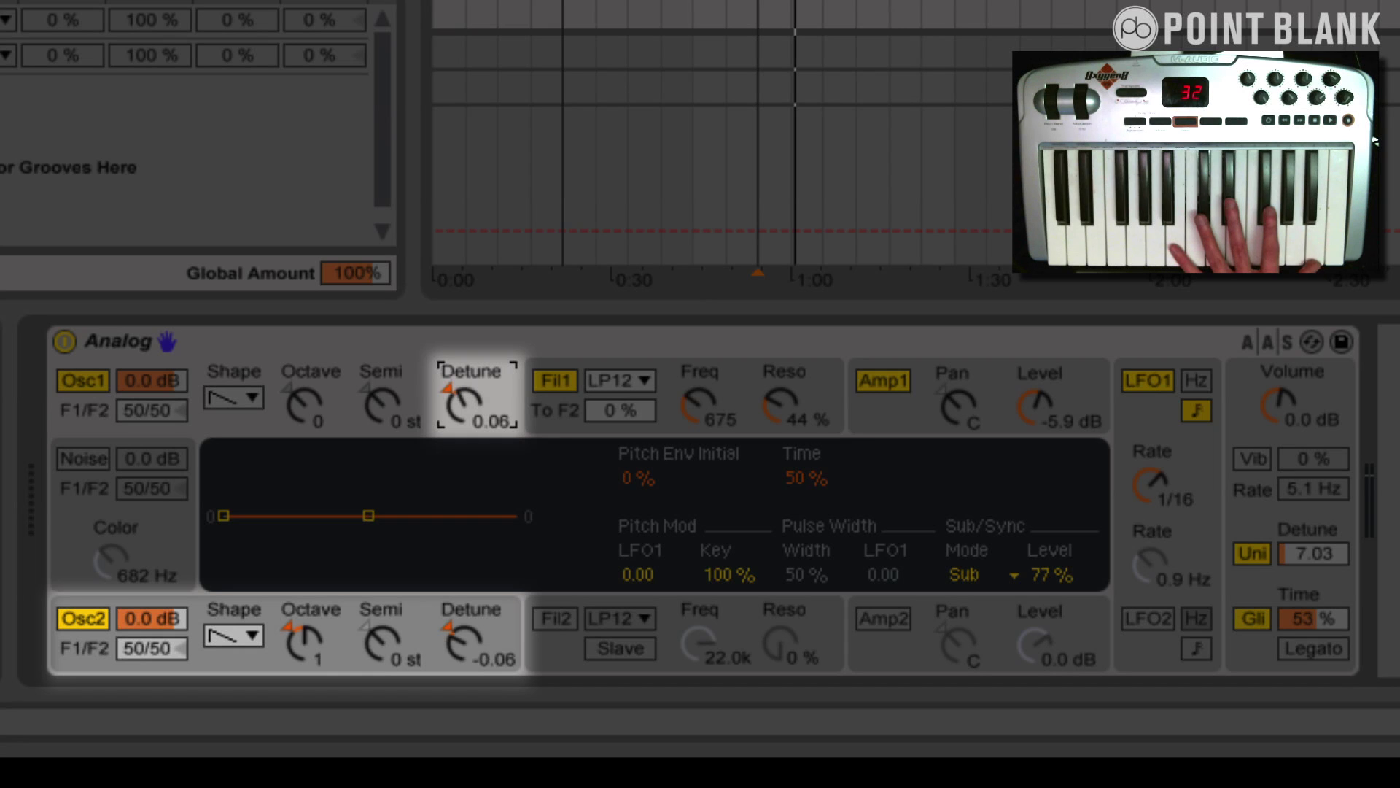
pyautogui.moveTo(458, 401); pyautogui.dragTo(458, 403)
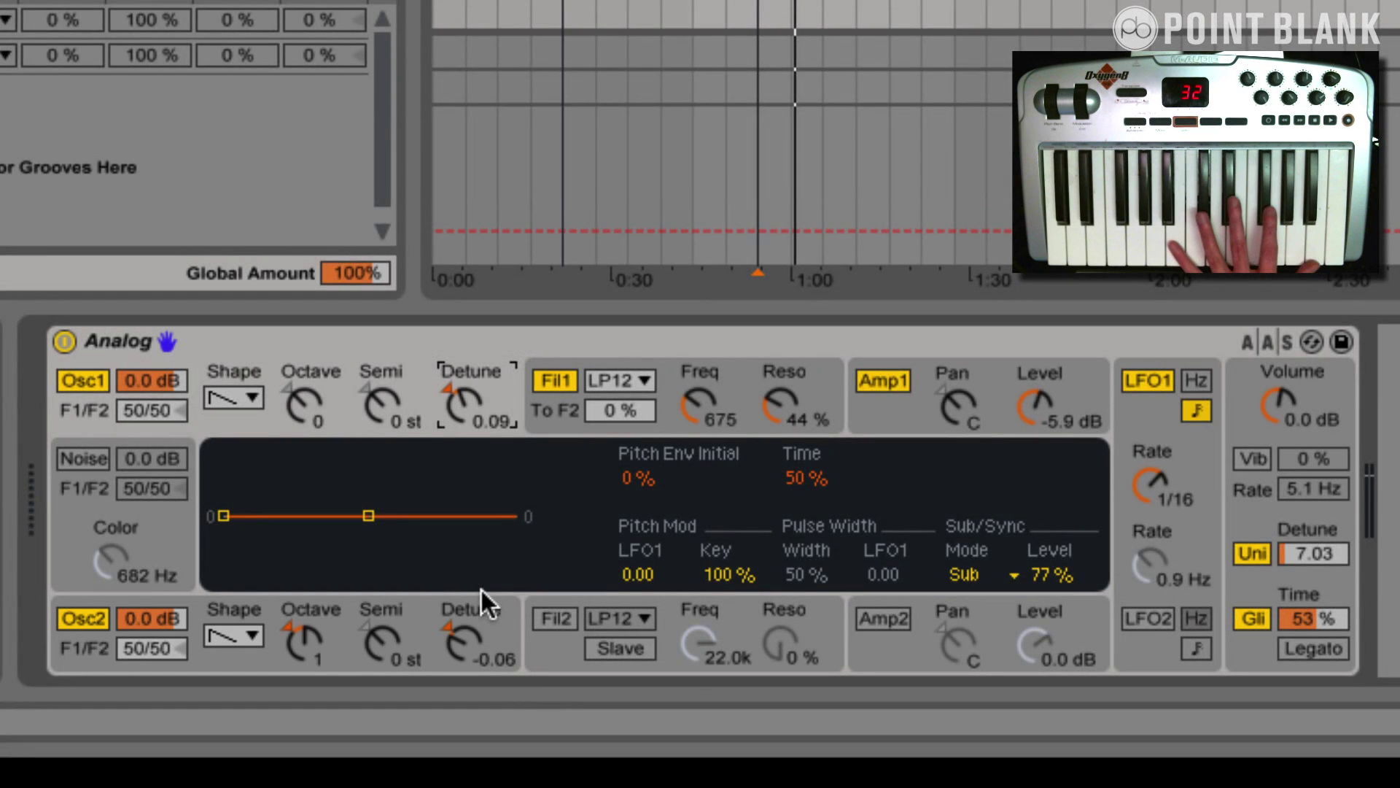
pyautogui.click(382, 616)
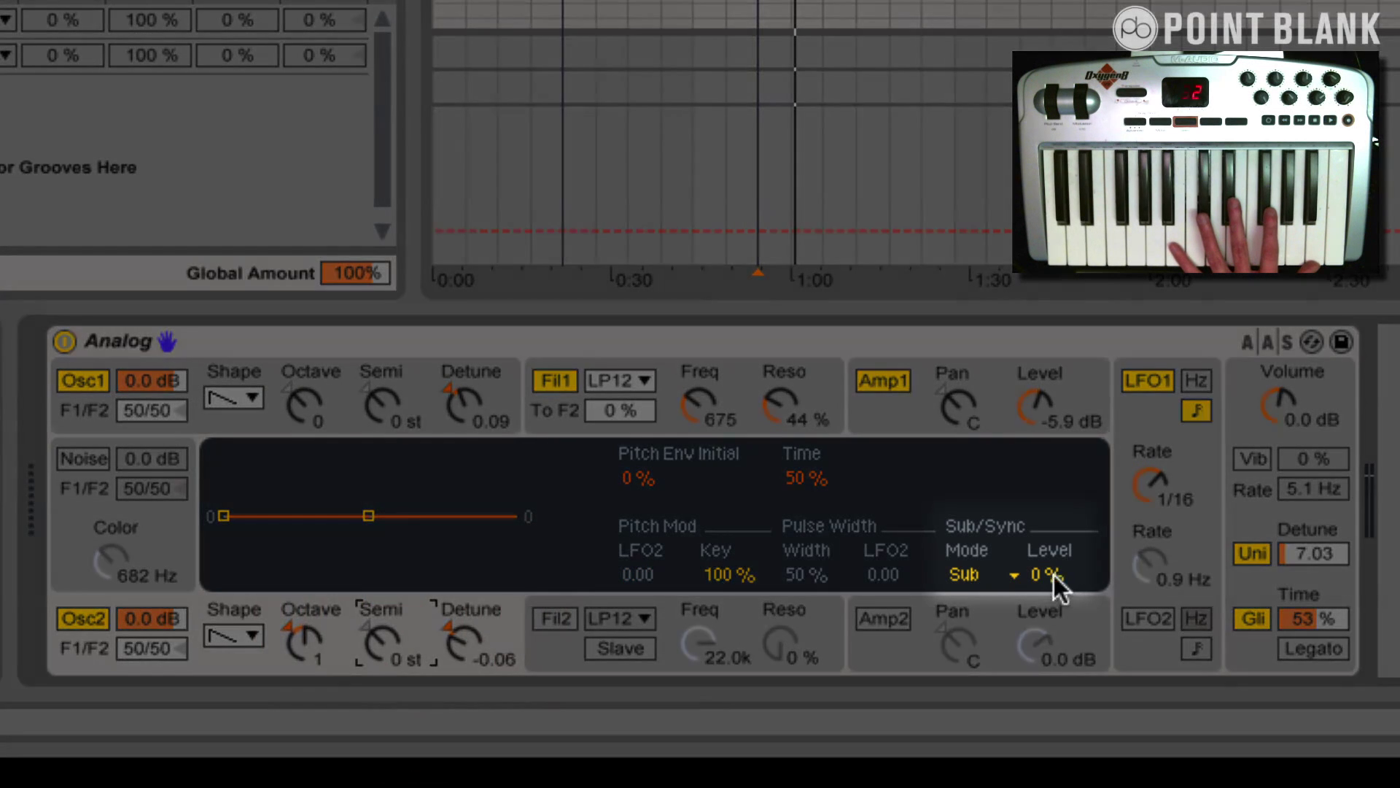
pyautogui.moveTo(1053, 575); pyautogui.dragTo(1053, 569)
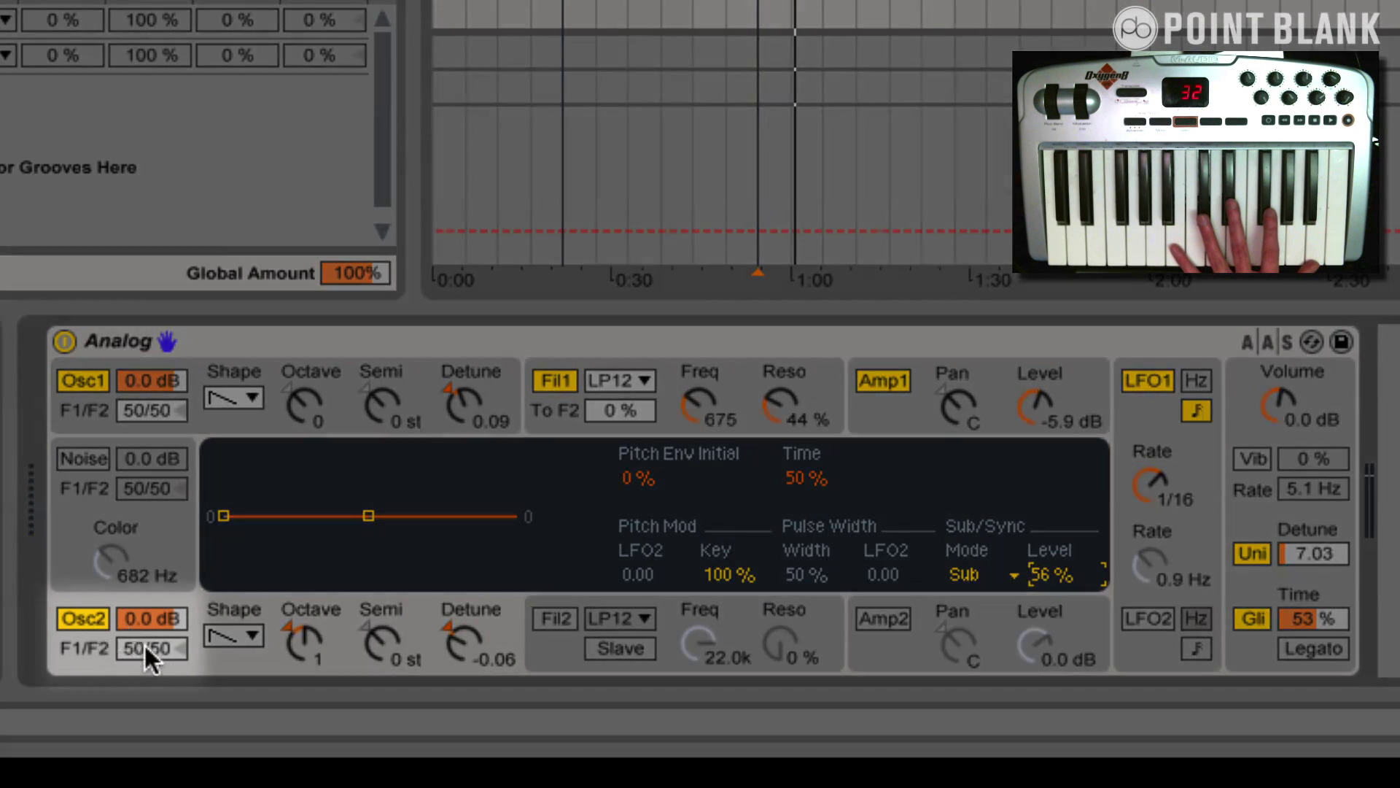
pyautogui.moveTo(143, 642)
pyautogui.mouseDown()
pyautogui.moveTo(152, 620)
pyautogui.moveTo(152, 642)
pyautogui.mouseUp()
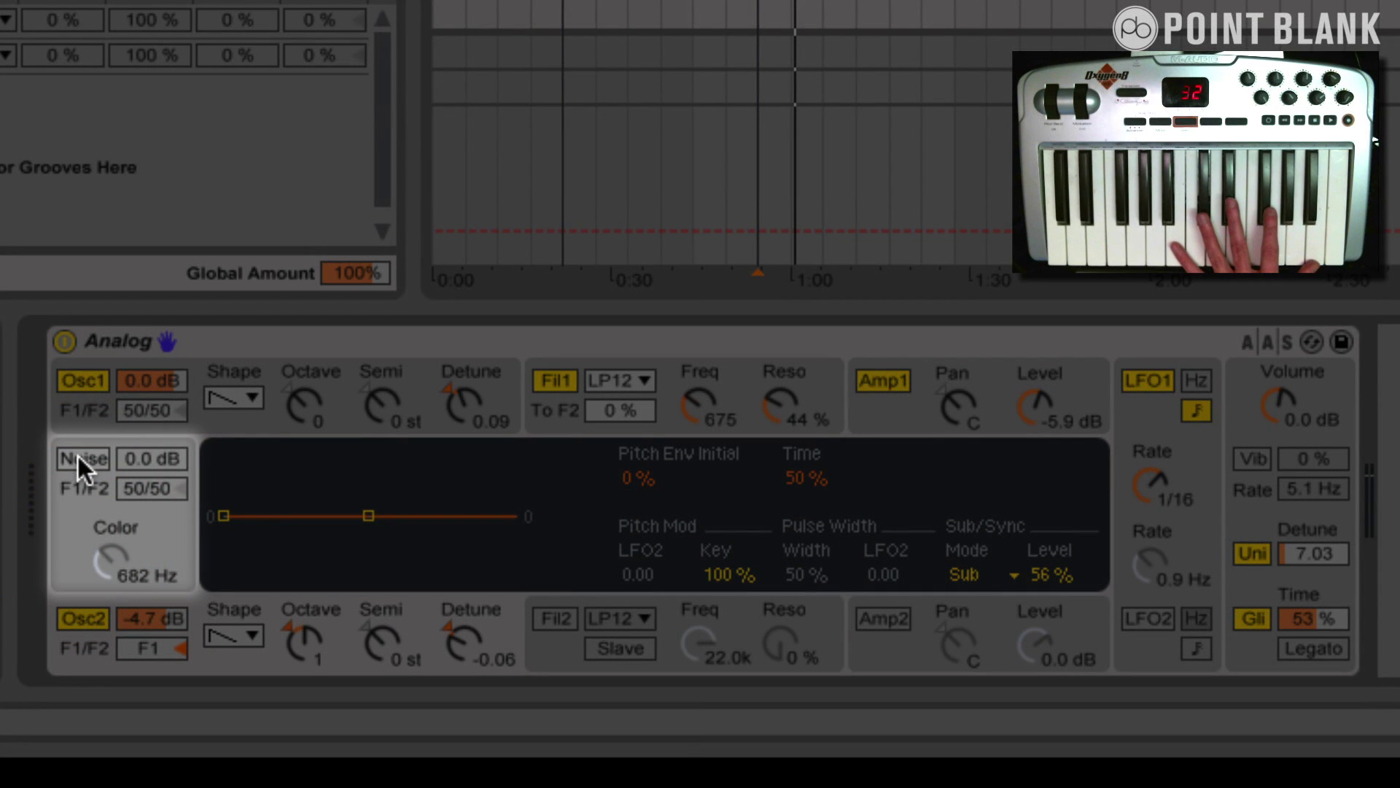
# - Enable noise at -23 dB into filter 1 and lower the filter 1 cutoff to 547
pyautogui.click(77, 458)
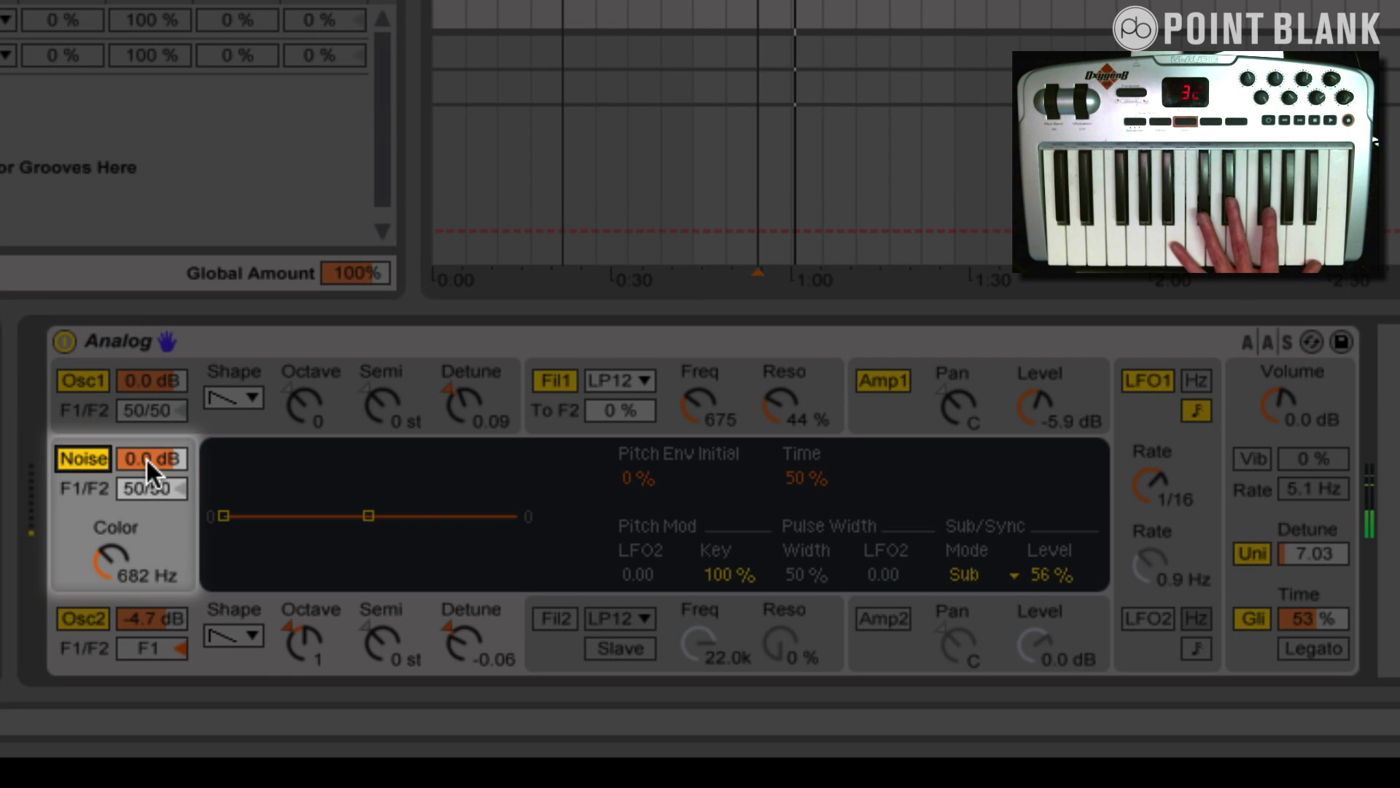
pyautogui.moveTo(147, 458); pyautogui.dragTo(147, 468)
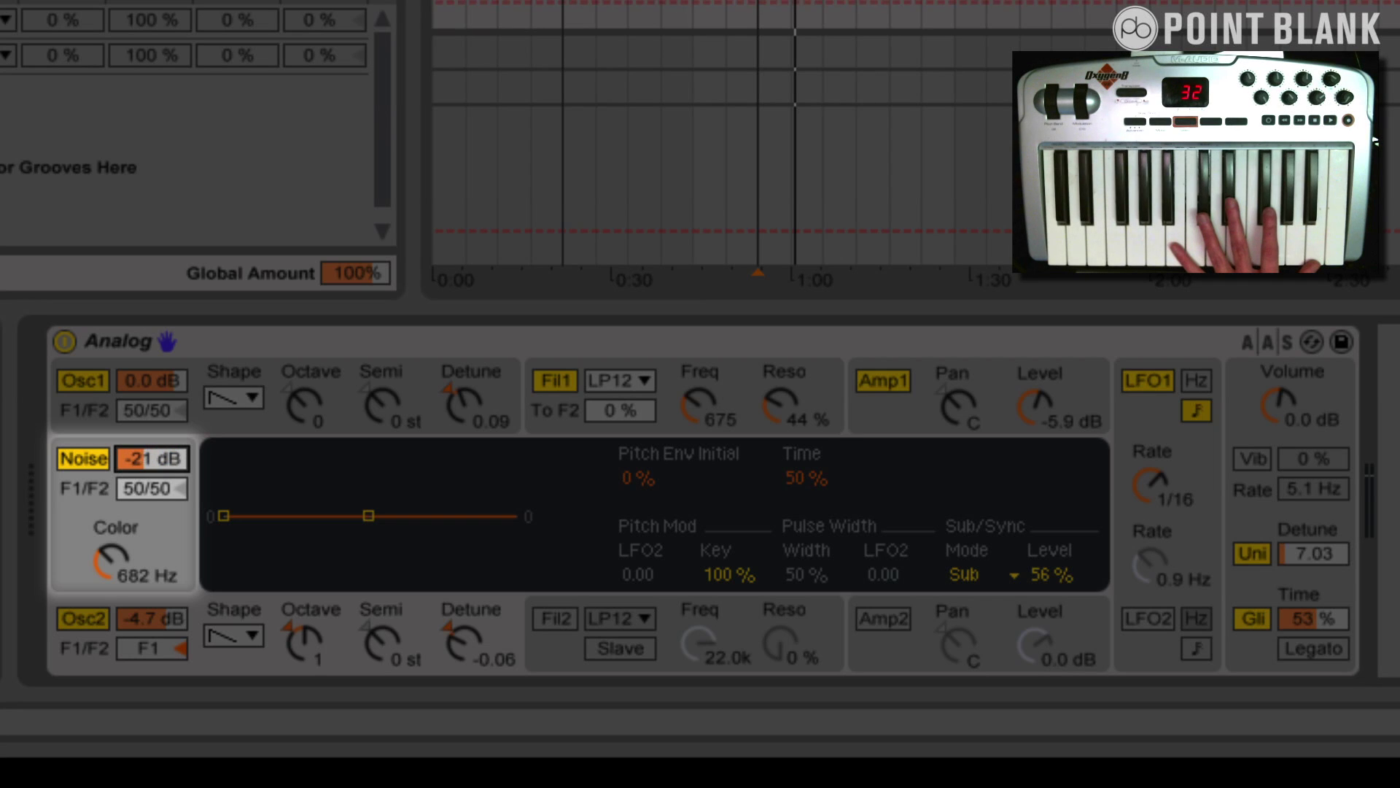
pyautogui.moveTo(146, 468); pyautogui.dragTo(147, 471)
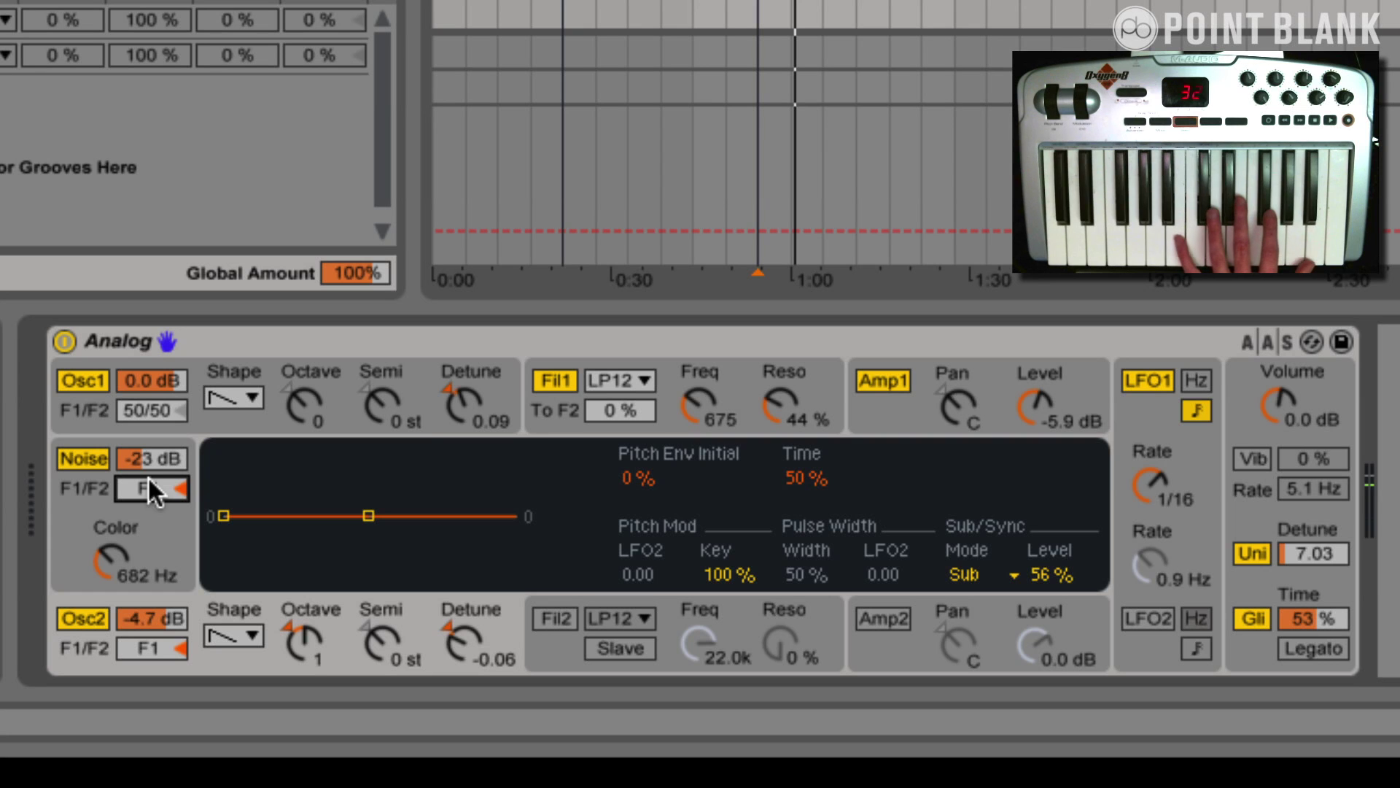
pyautogui.click(694, 413)
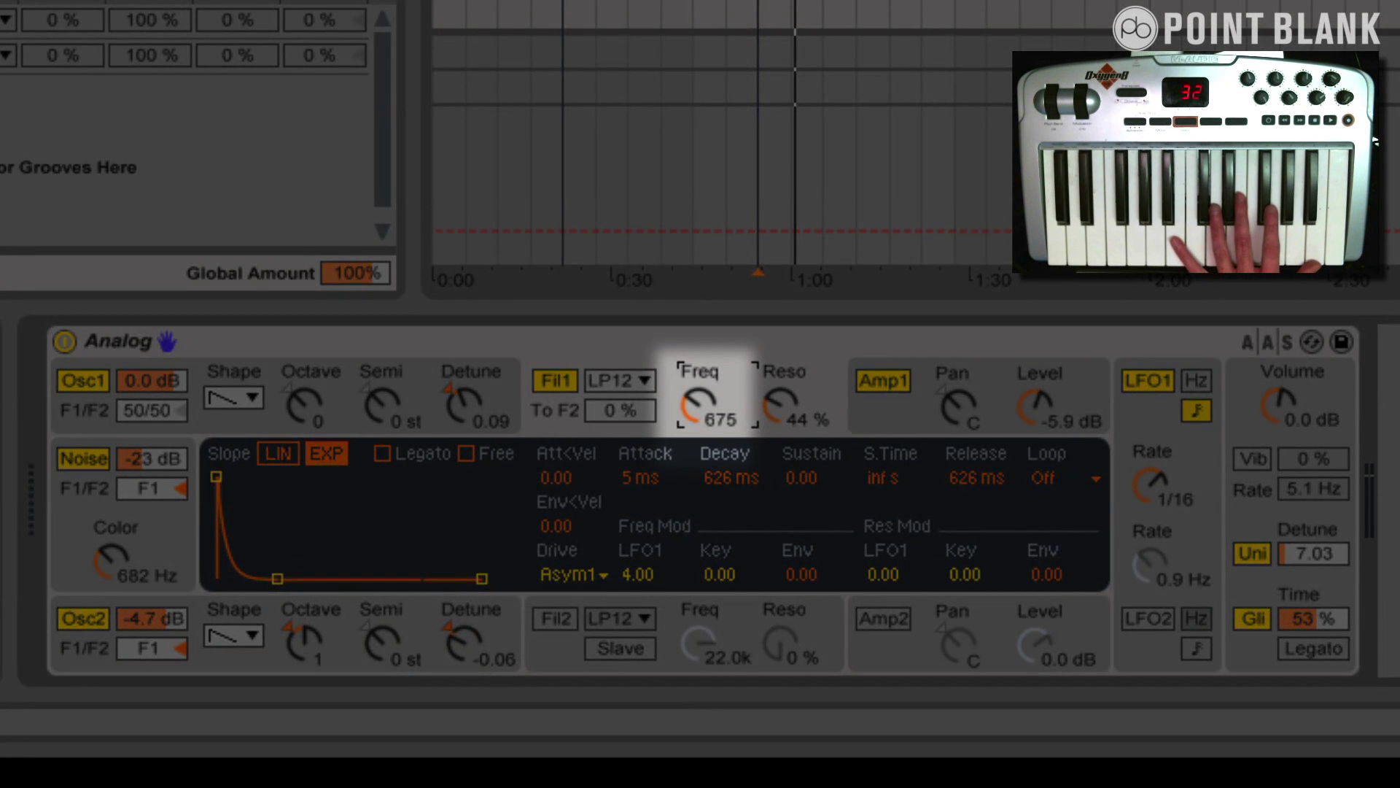
pyautogui.moveTo(694, 413)
pyautogui.mouseDown()
pyautogui.moveTo(694, 394)
pyautogui.moveTo(694, 430)
pyautogui.moveTo(694, 418)
pyautogui.mouseUp()
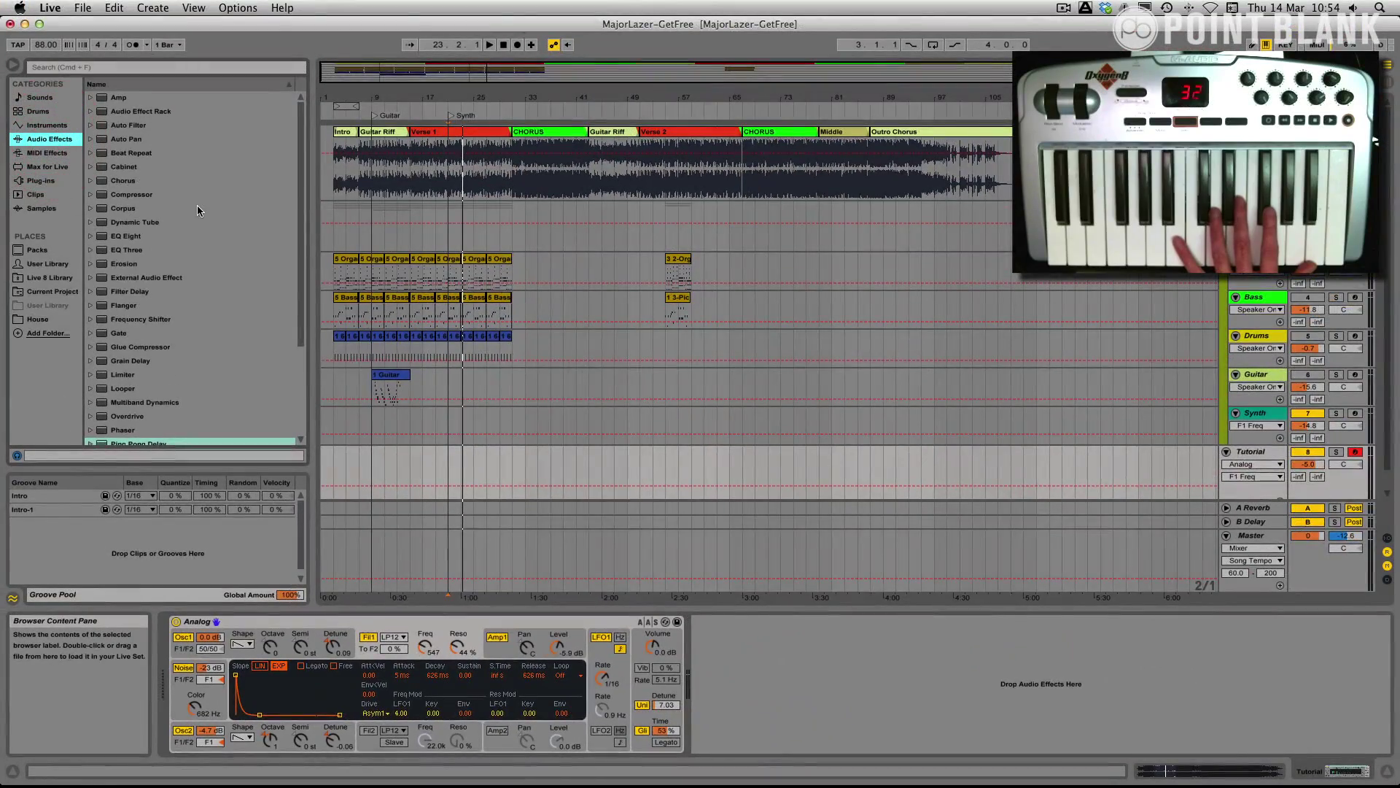
# - Add Chorus after the Analog synth and select its dry/wet control
pyautogui.click(124, 181)
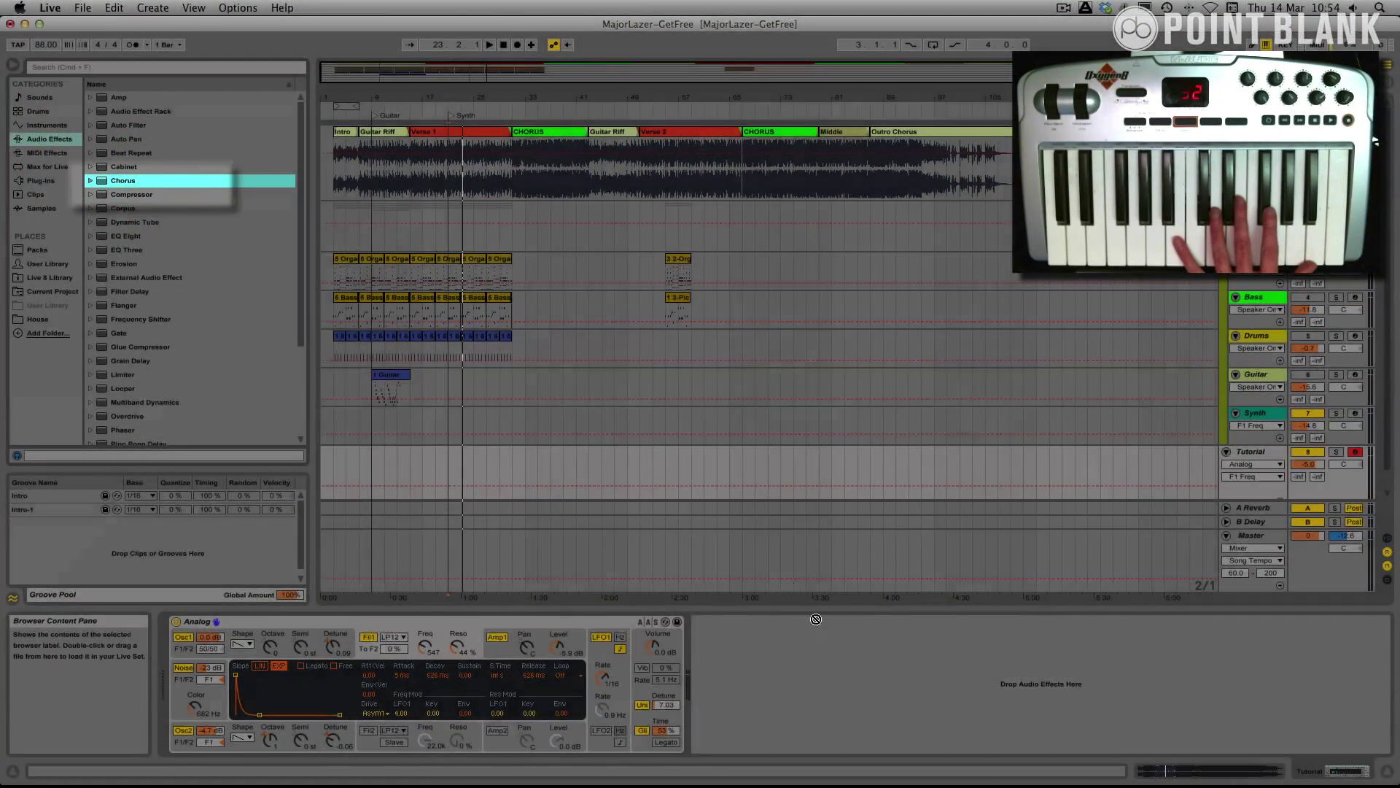
pyautogui.moveTo(99, 182); pyautogui.dragTo(807, 690)
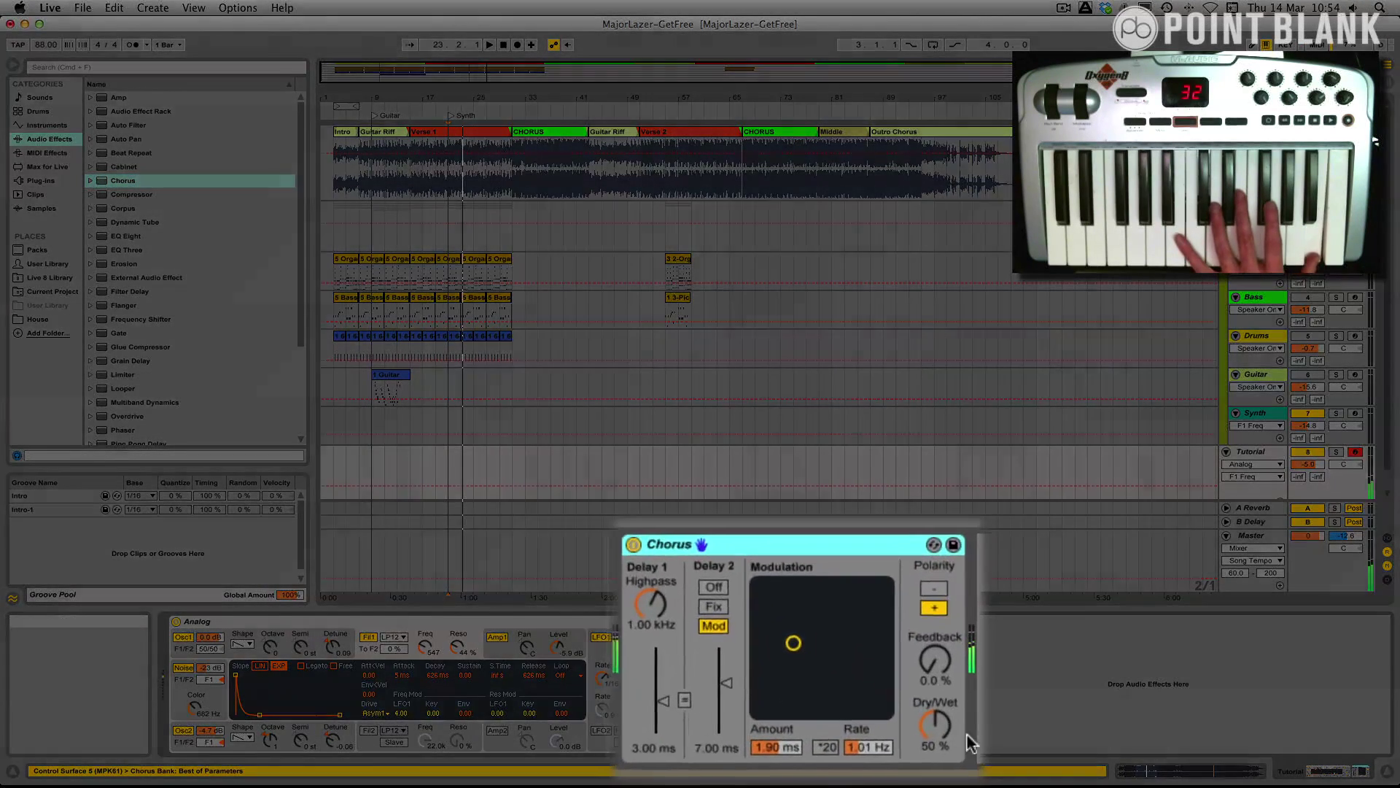
pyautogui.click(880, 729)
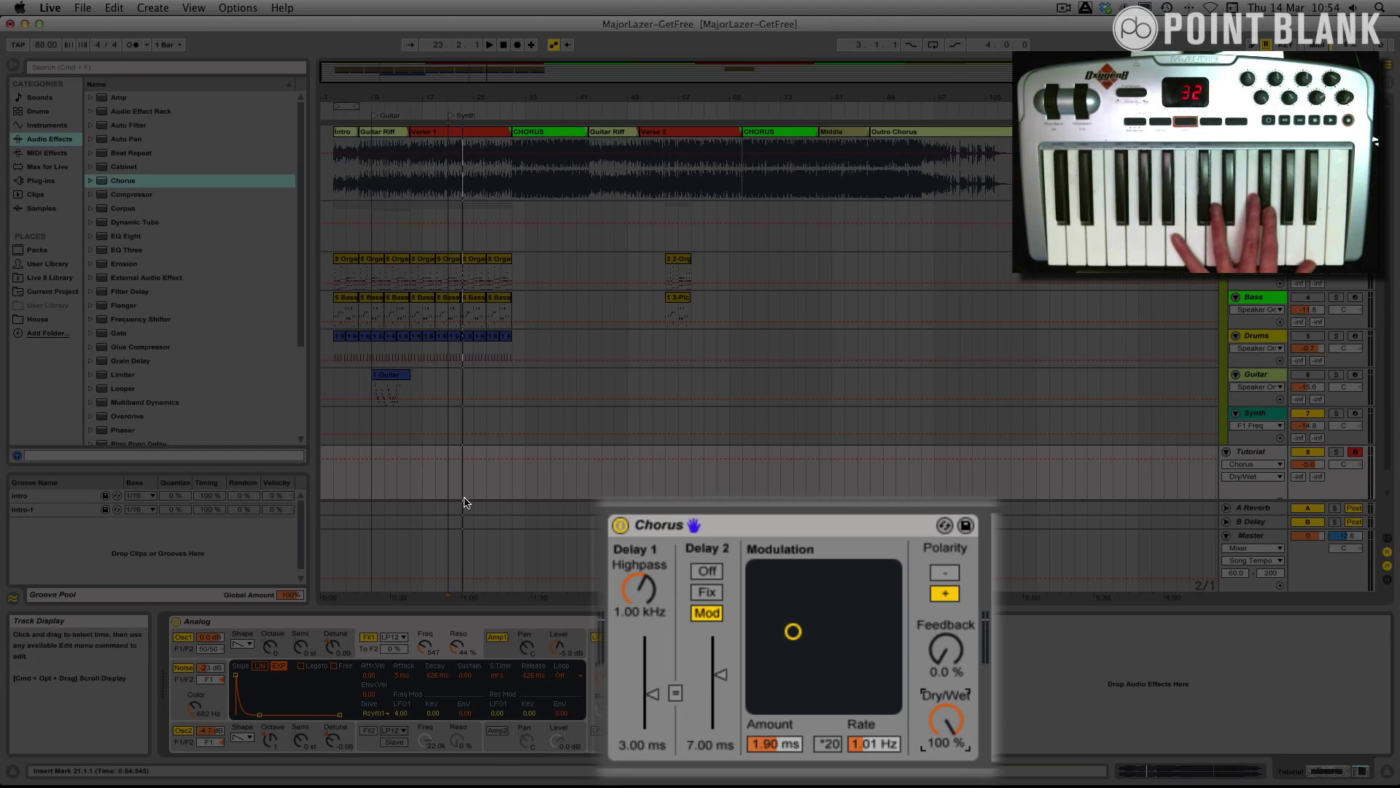
# - Add Reverb after the Chorus and lower its Dry/Wet to 28%
pyautogui.scroll(-4, 212, 408)
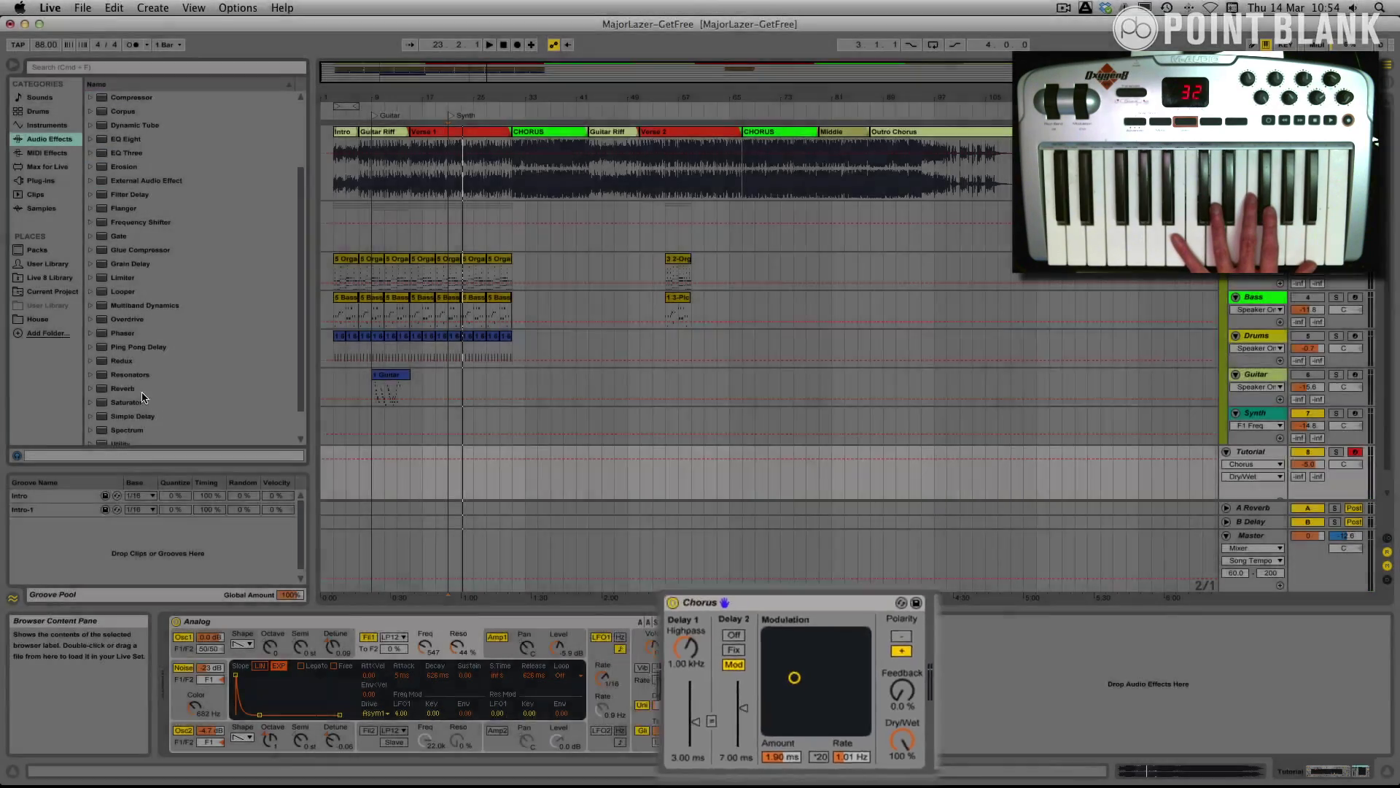
pyautogui.click(121, 390)
pyautogui.moveTo(122, 396); pyautogui.dragTo(969, 674)
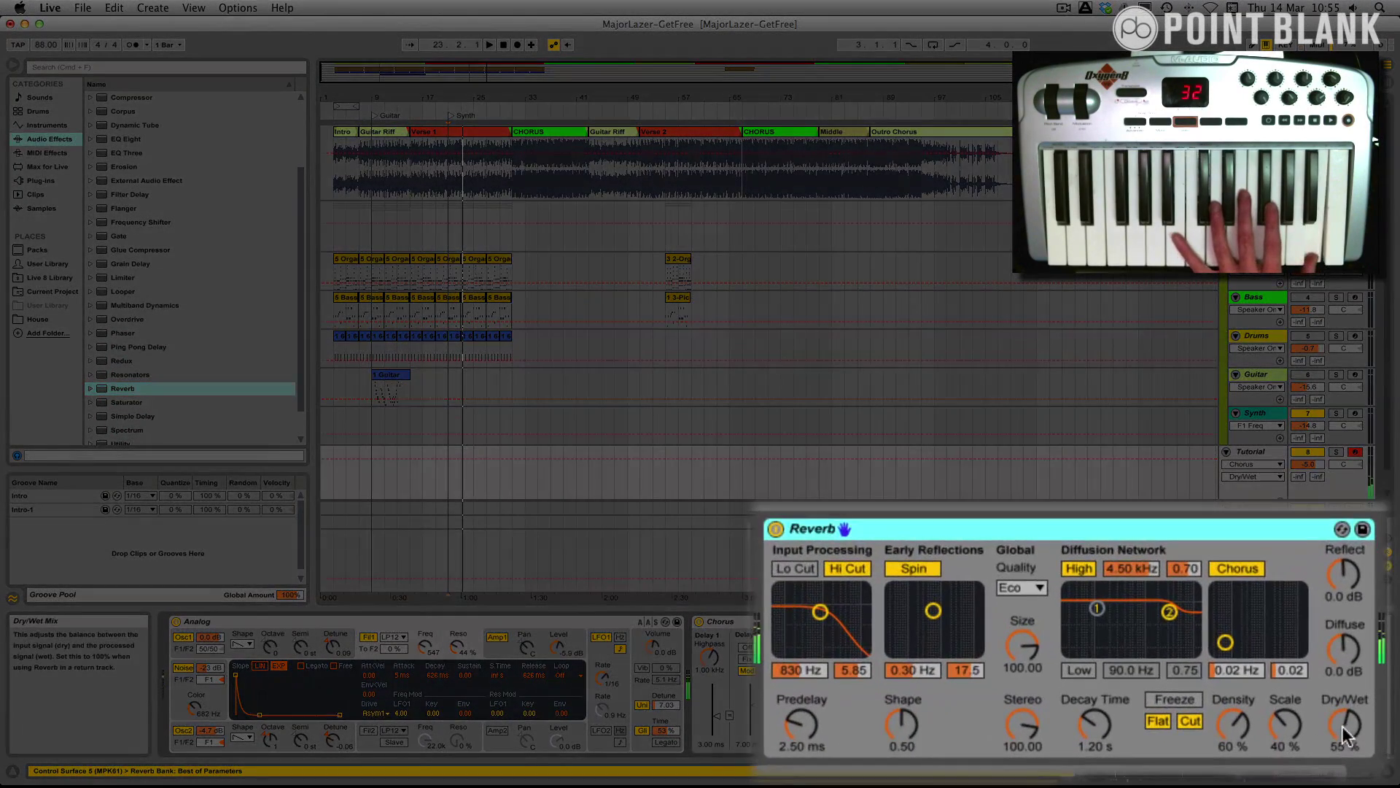
pyautogui.moveTo(1342, 725); pyautogui.dragTo(1342, 739)
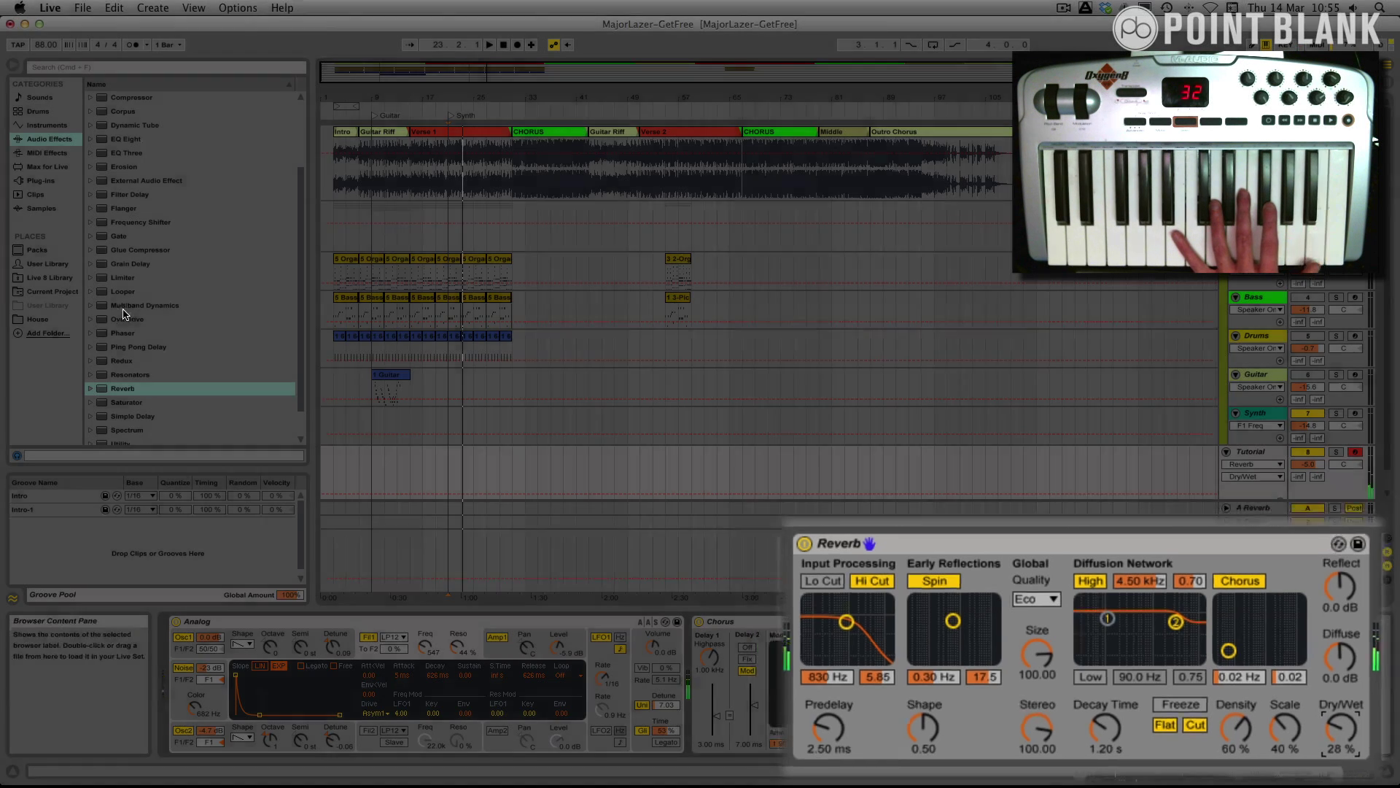
pyautogui.scroll(-2, 212, 366)
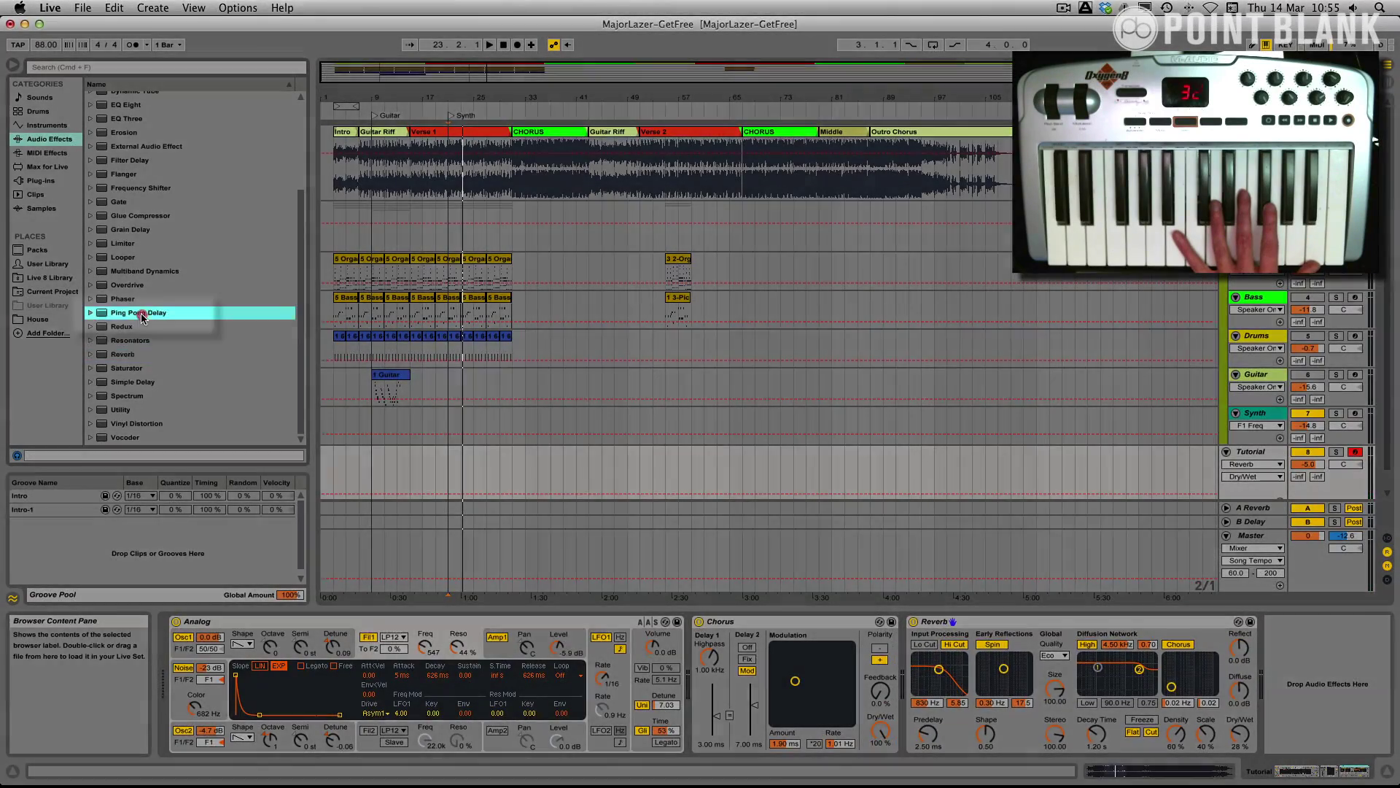
# - Load Ping Pong Delay with 23% feedback, its band at 2.42 kHz and 21% dry/wet
pyautogui.click(139, 312)
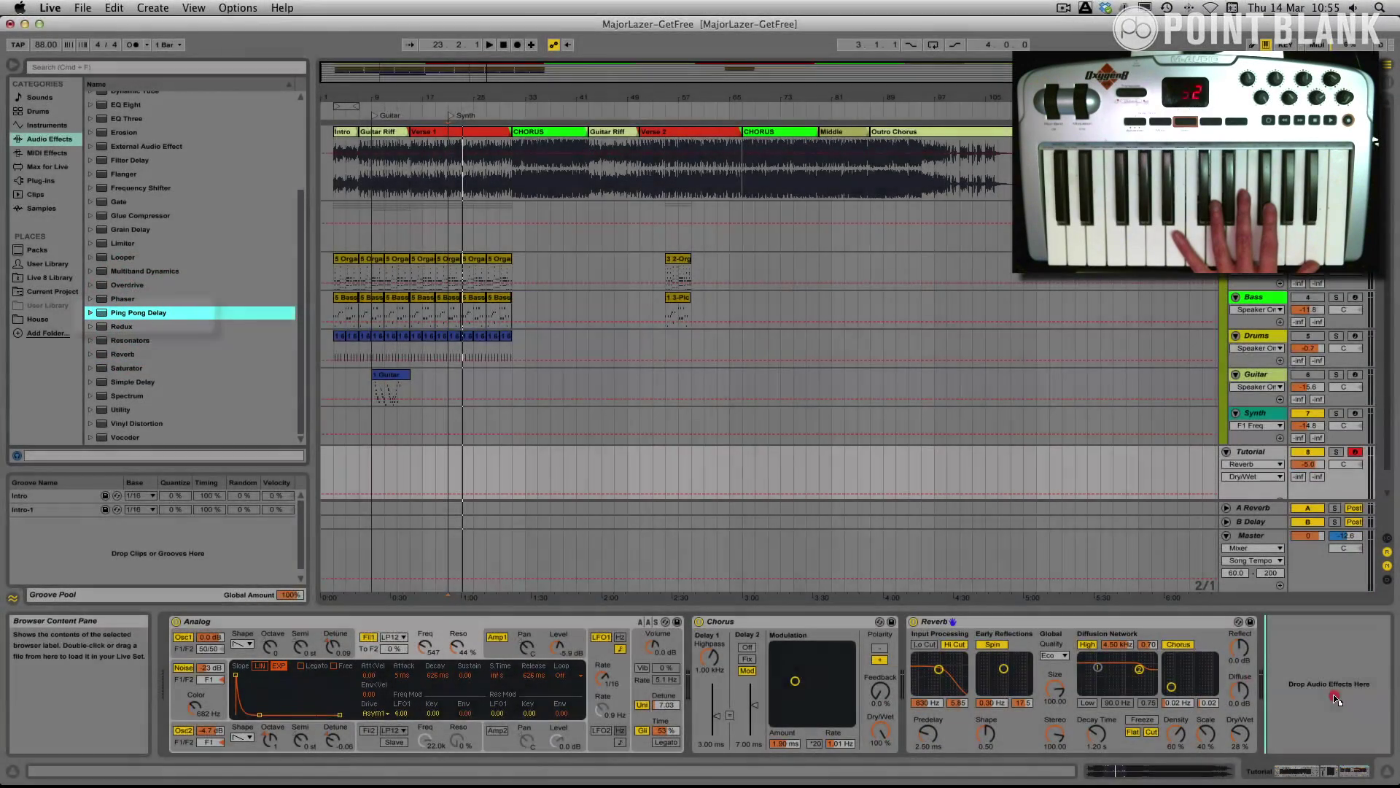
pyautogui.press('Return')
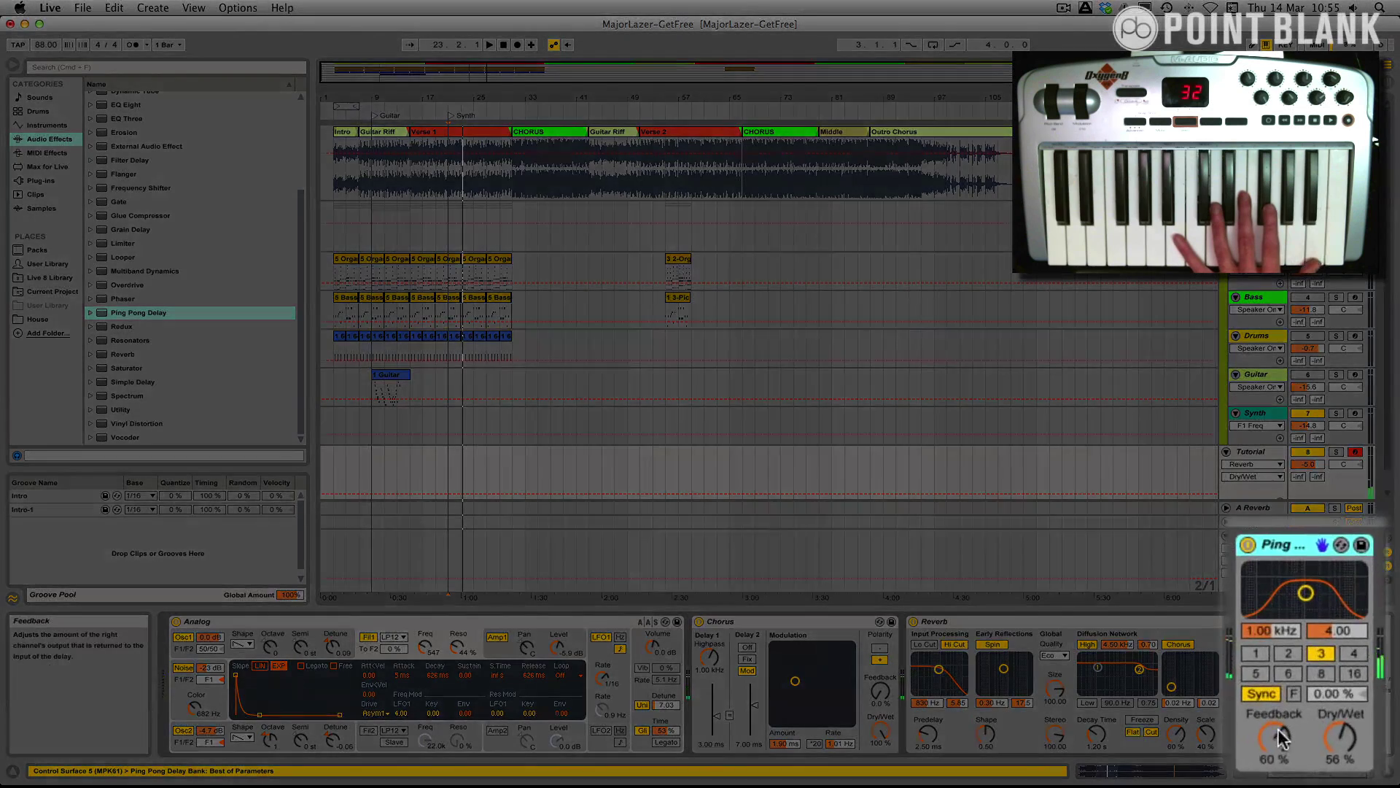
pyautogui.moveTo(1283, 747); pyautogui.dragTo(1283, 765)
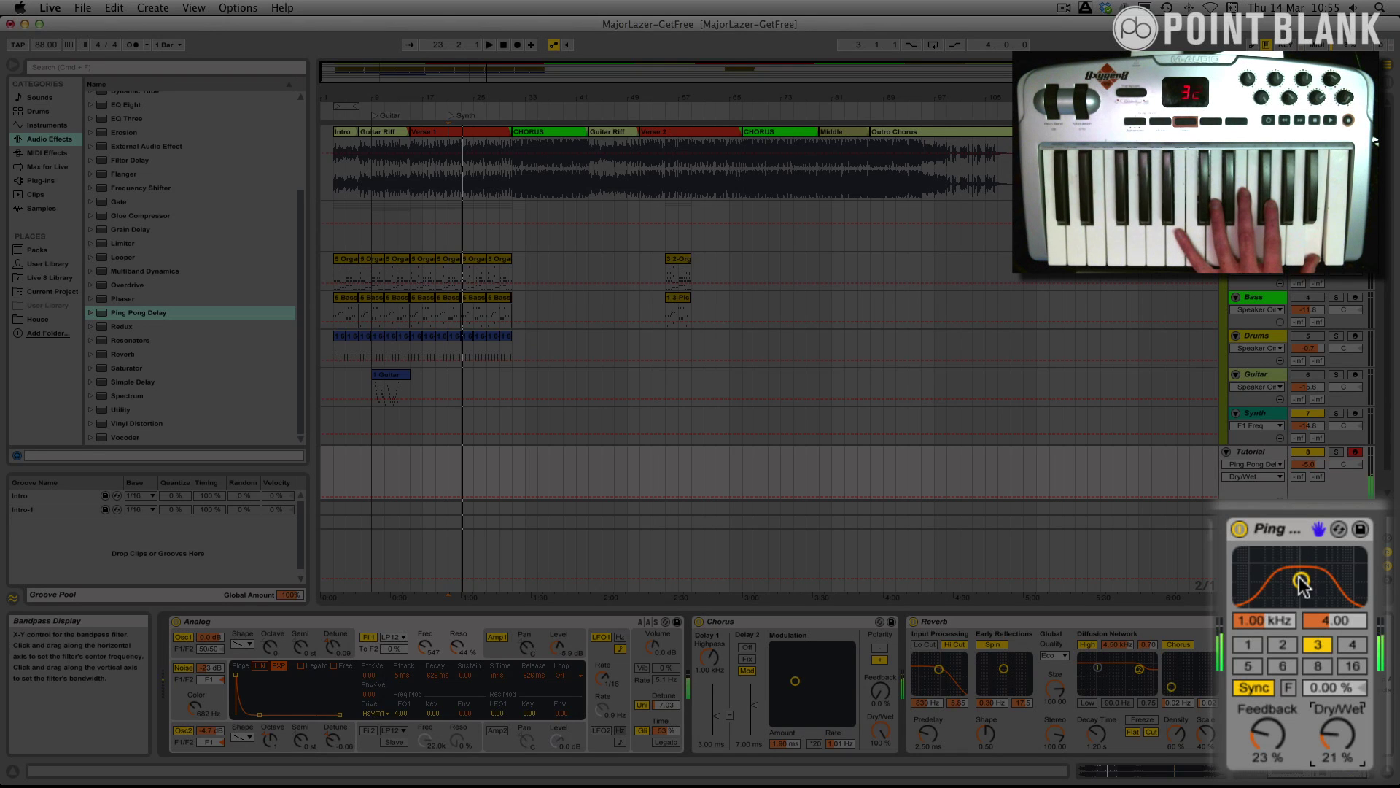
pyautogui.moveTo(1301, 584); pyautogui.dragTo(1306, 581)
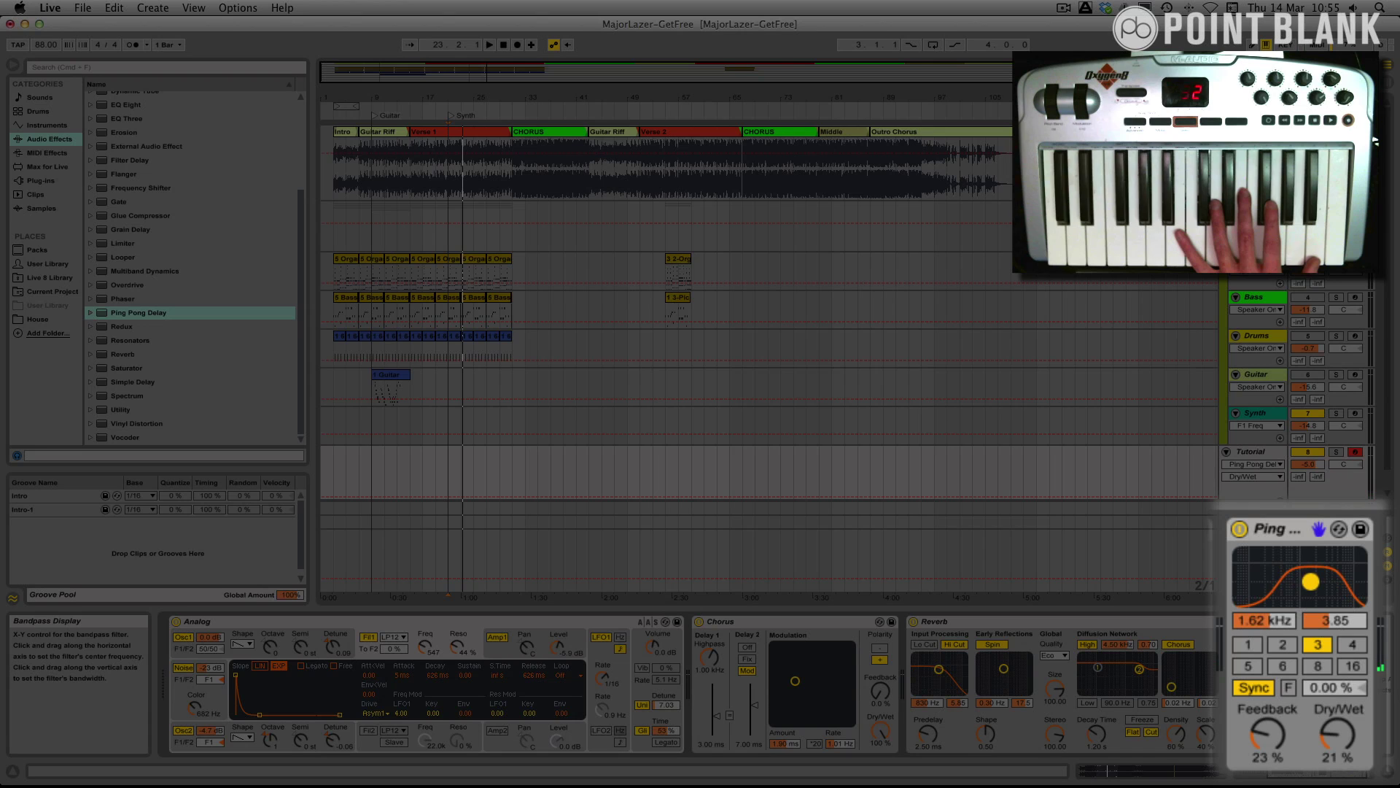
pyautogui.moveTo(1315, 582); pyautogui.dragTo(1318, 581)
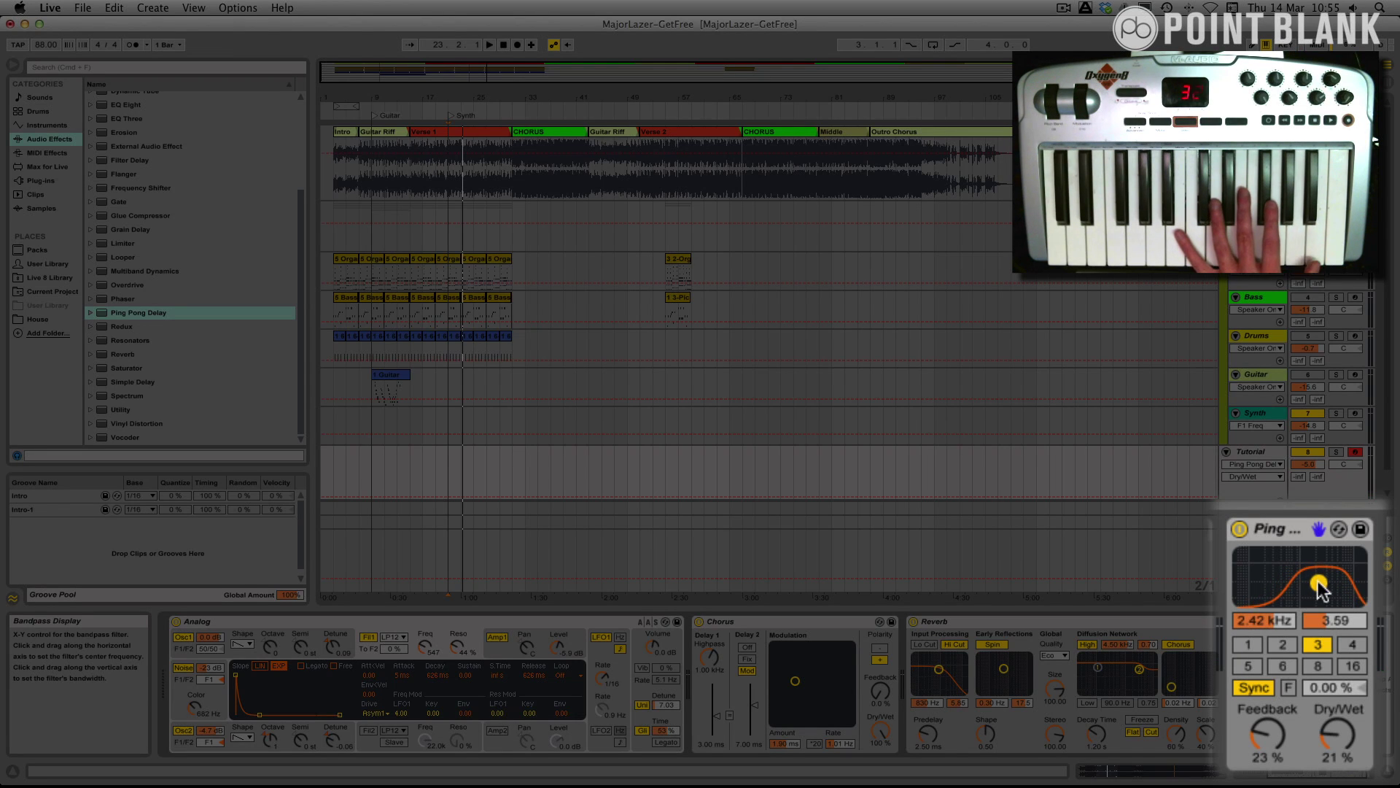
pyautogui.click(1326, 723)
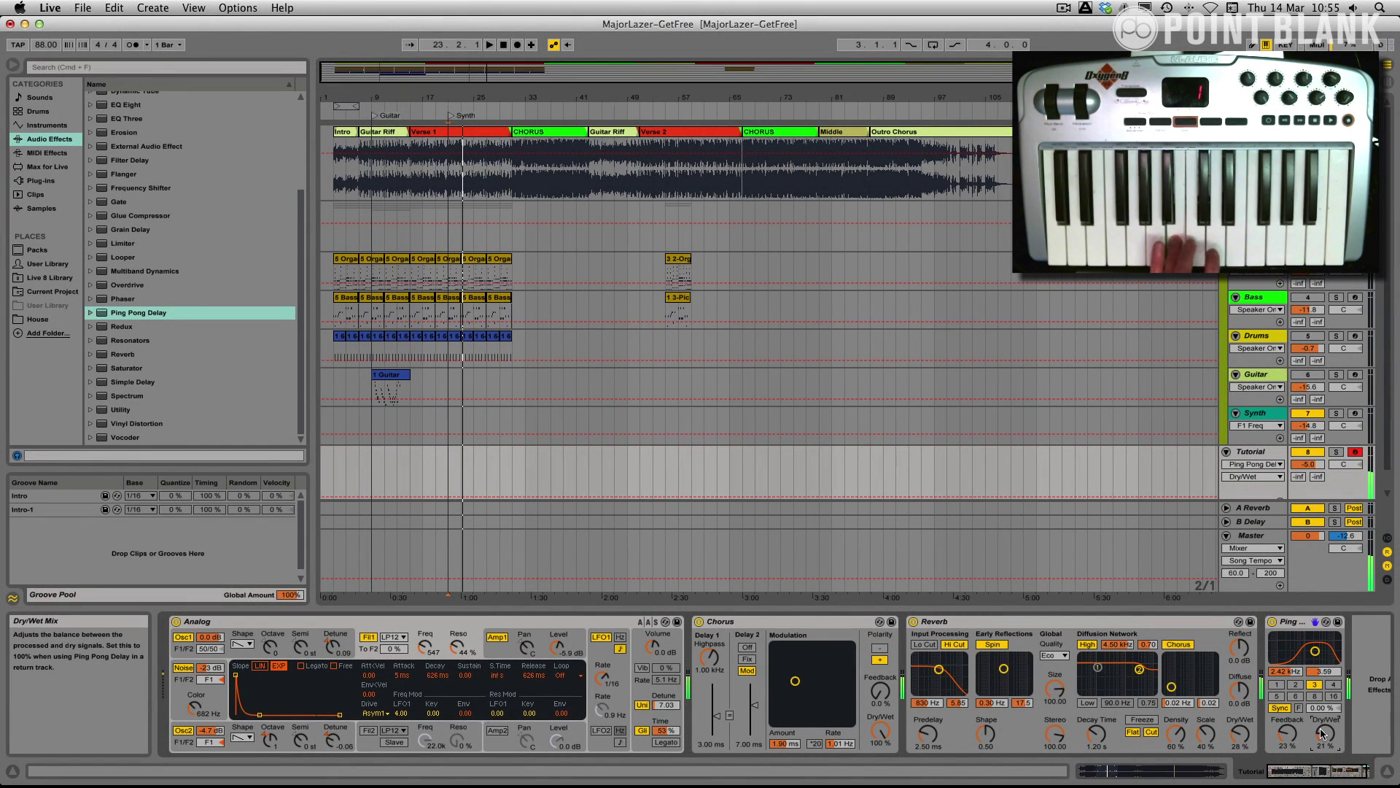
# - Group the Analog, Chorus, Reverb and Ping Pong Delay into an Instrument Rack
pyautogui.click(379, 624)
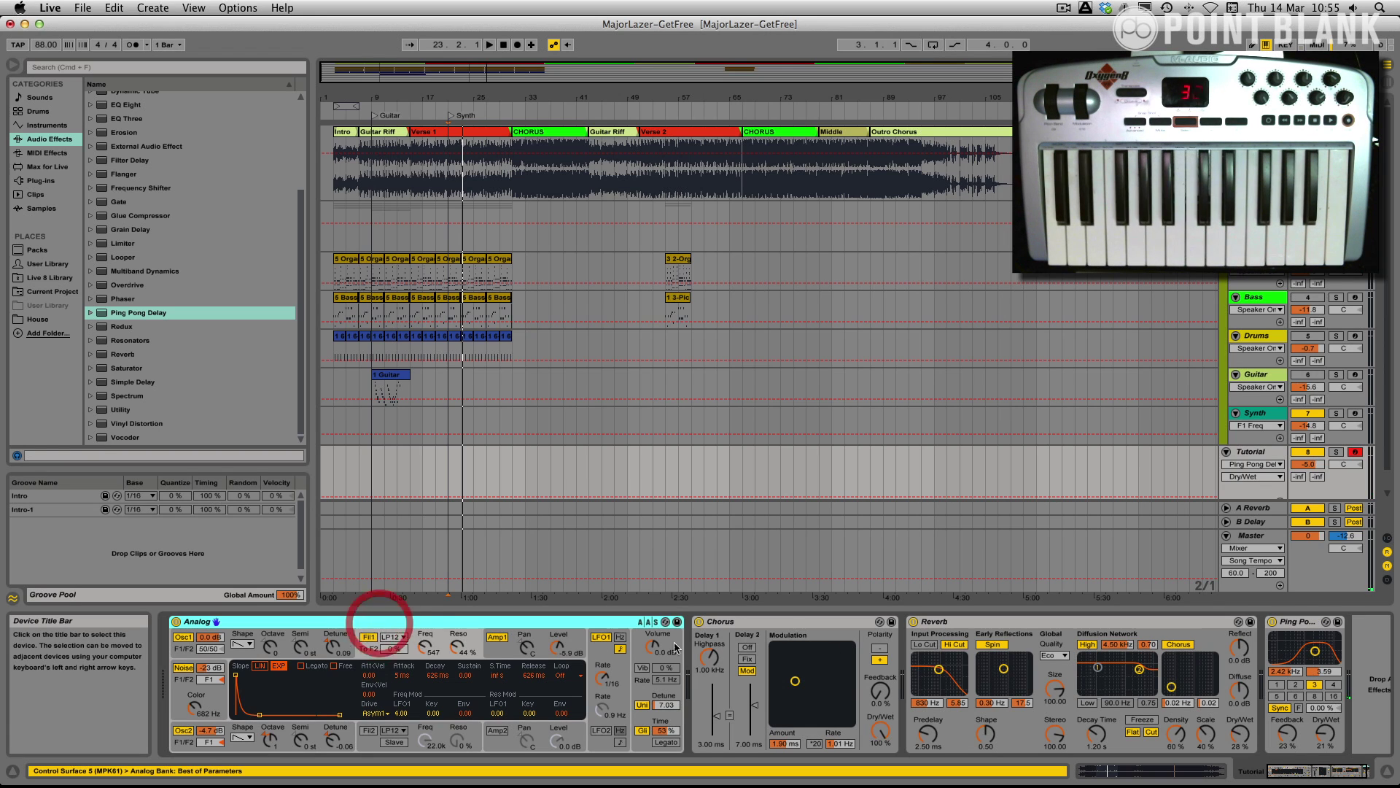
pyautogui.keyDown('shift'); pyautogui.click(1300, 626); pyautogui.keyUp('shift')
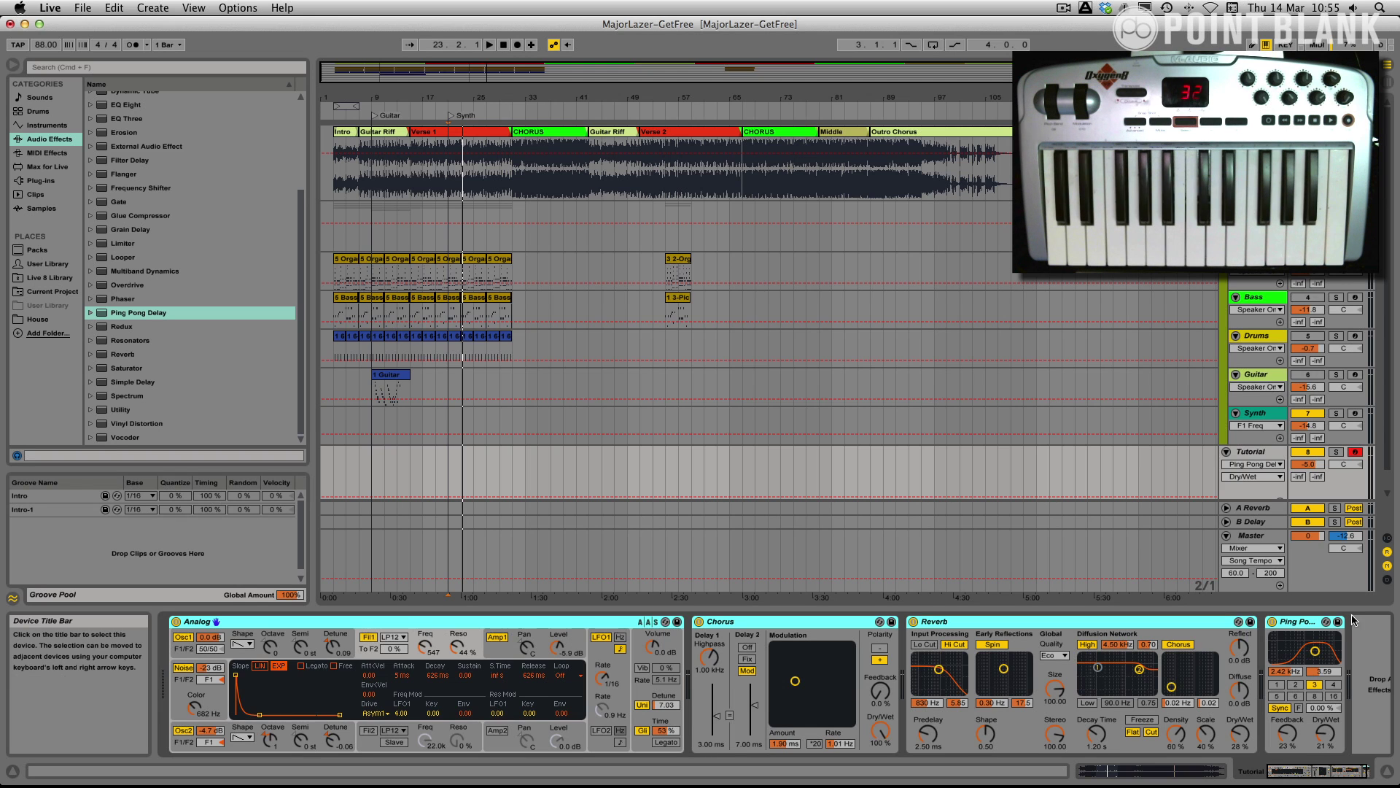
pyautogui.rightClick(391, 618)
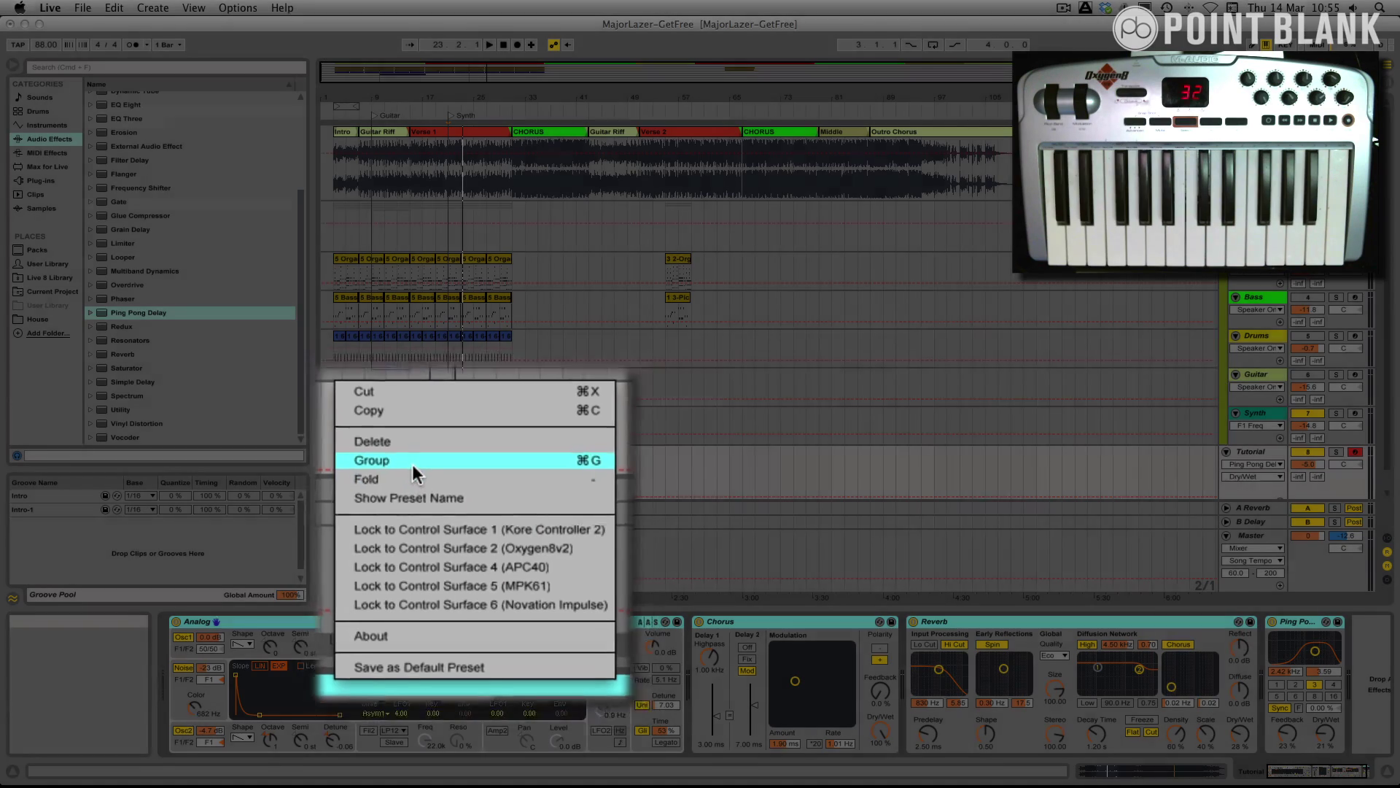
pyautogui.click(412, 456)
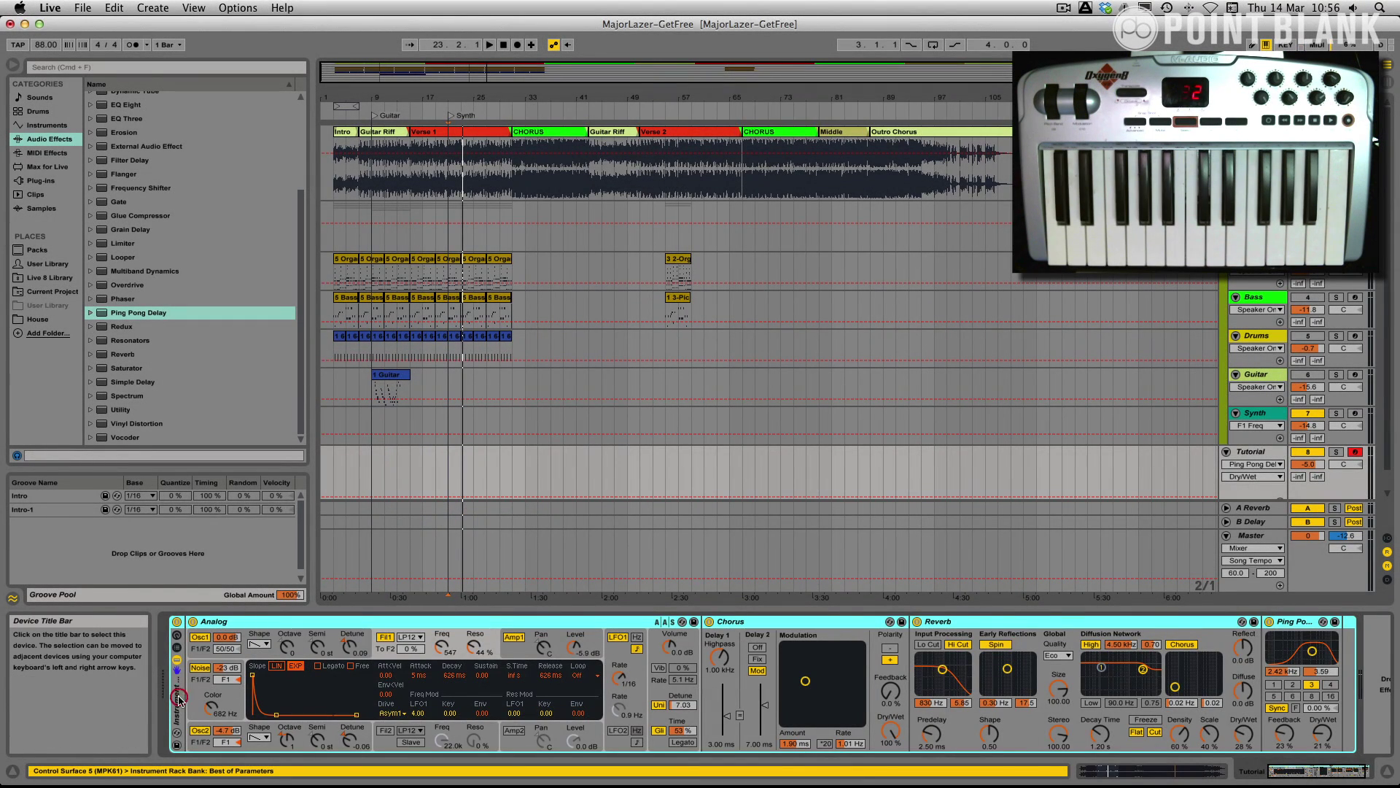
# - Show the Instrument Rack's eight macro controls
pyautogui.doubleClick(178, 692)
pyautogui.doubleClick(176, 689)
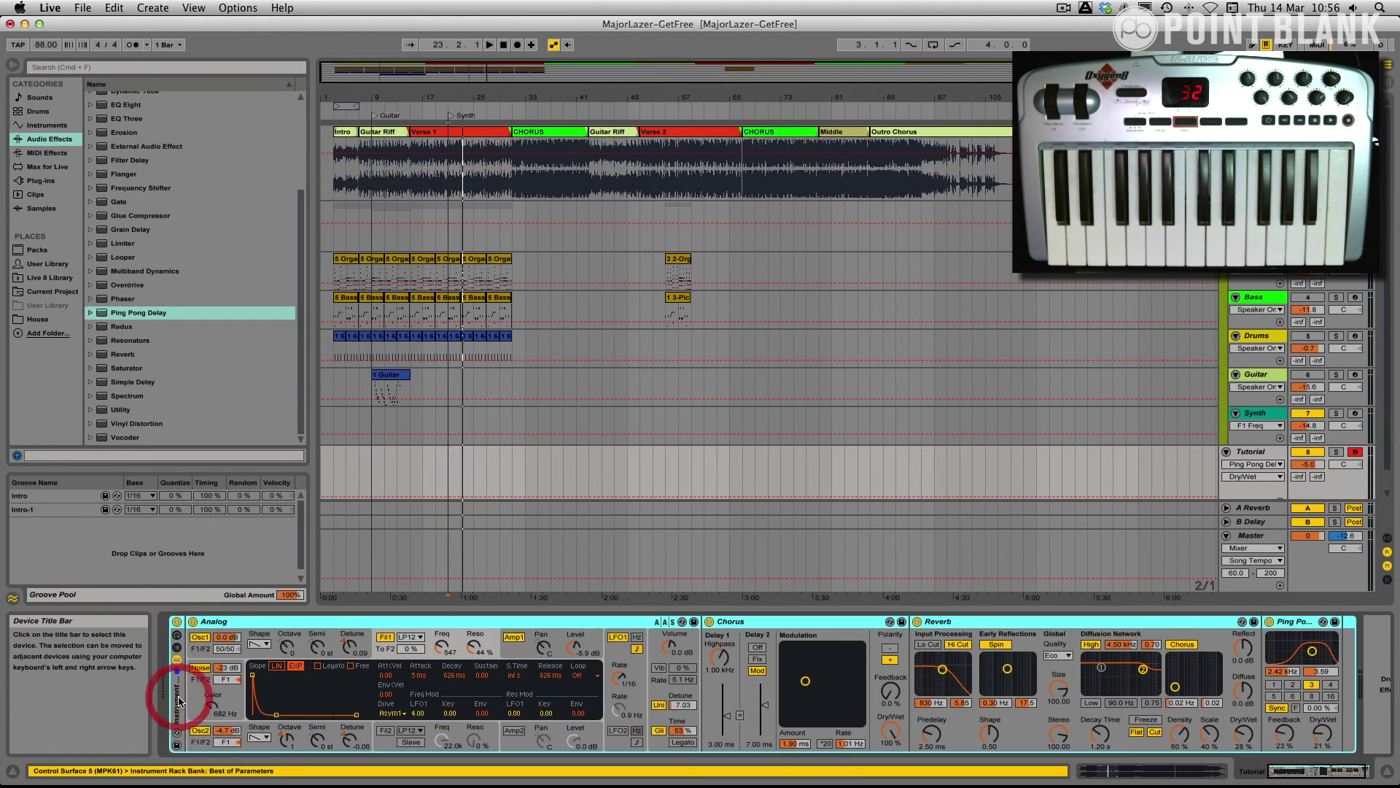
pyautogui.click(177, 646)
pyautogui.click(176, 635)
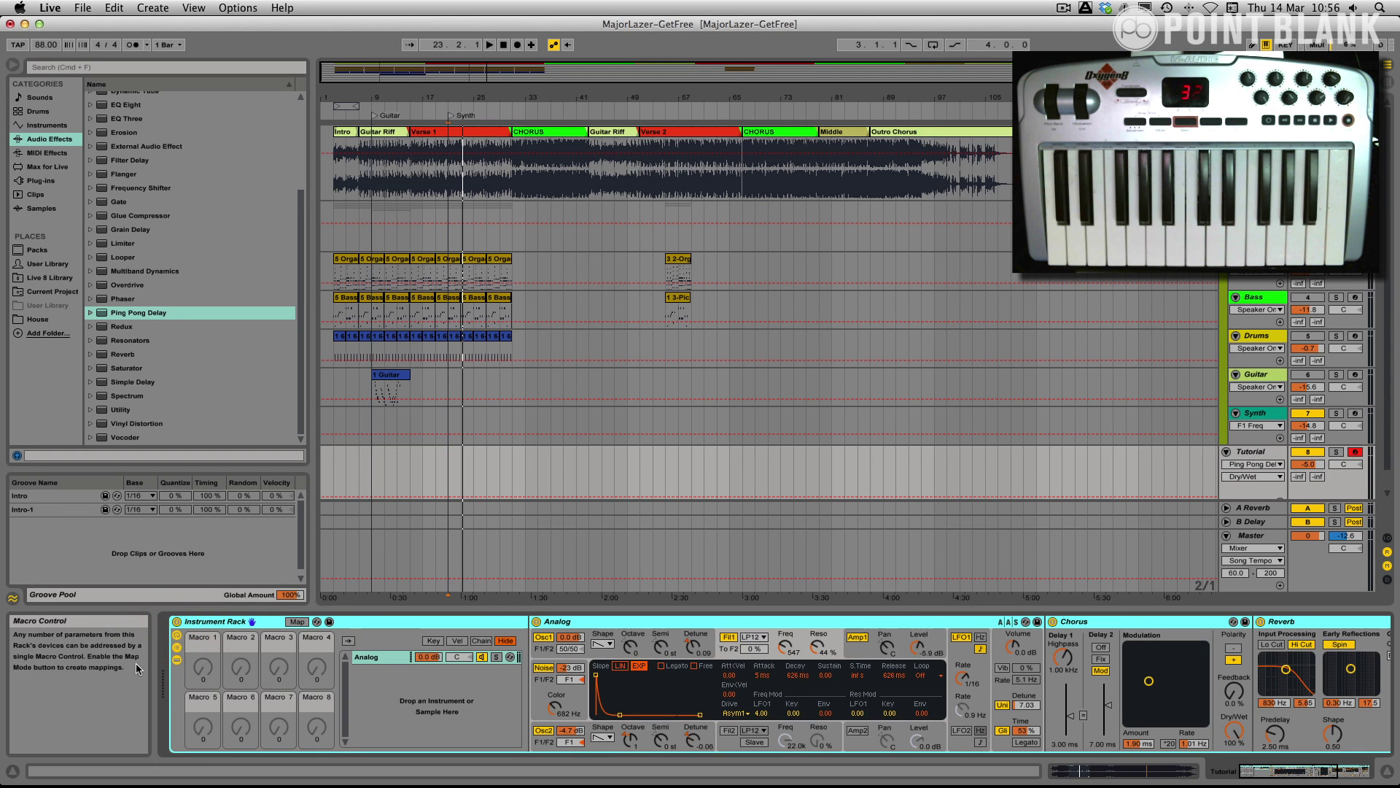
# - Rename the Instrument Rack to 'Major Lazer Synth'
pyautogui.click(176, 648)
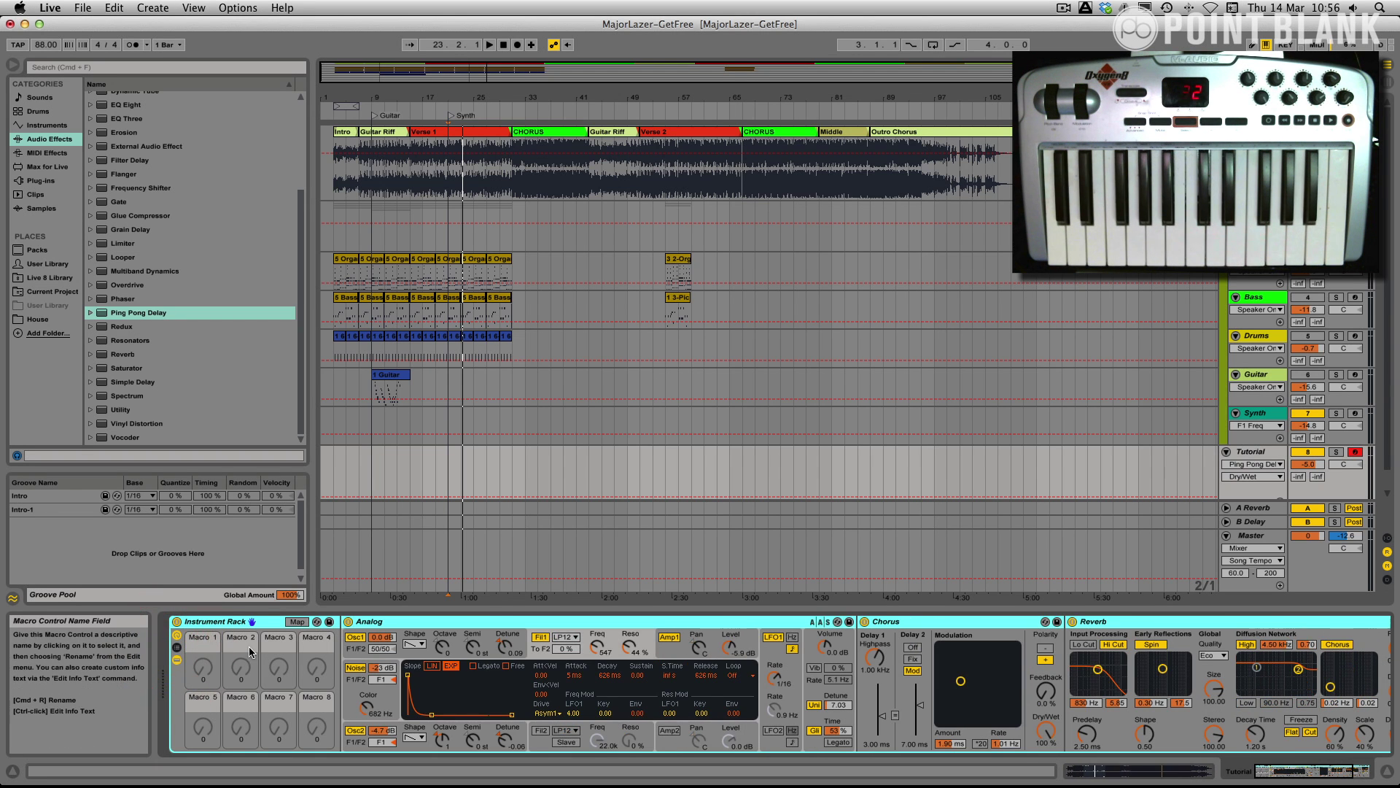
pyautogui.press('super+r')
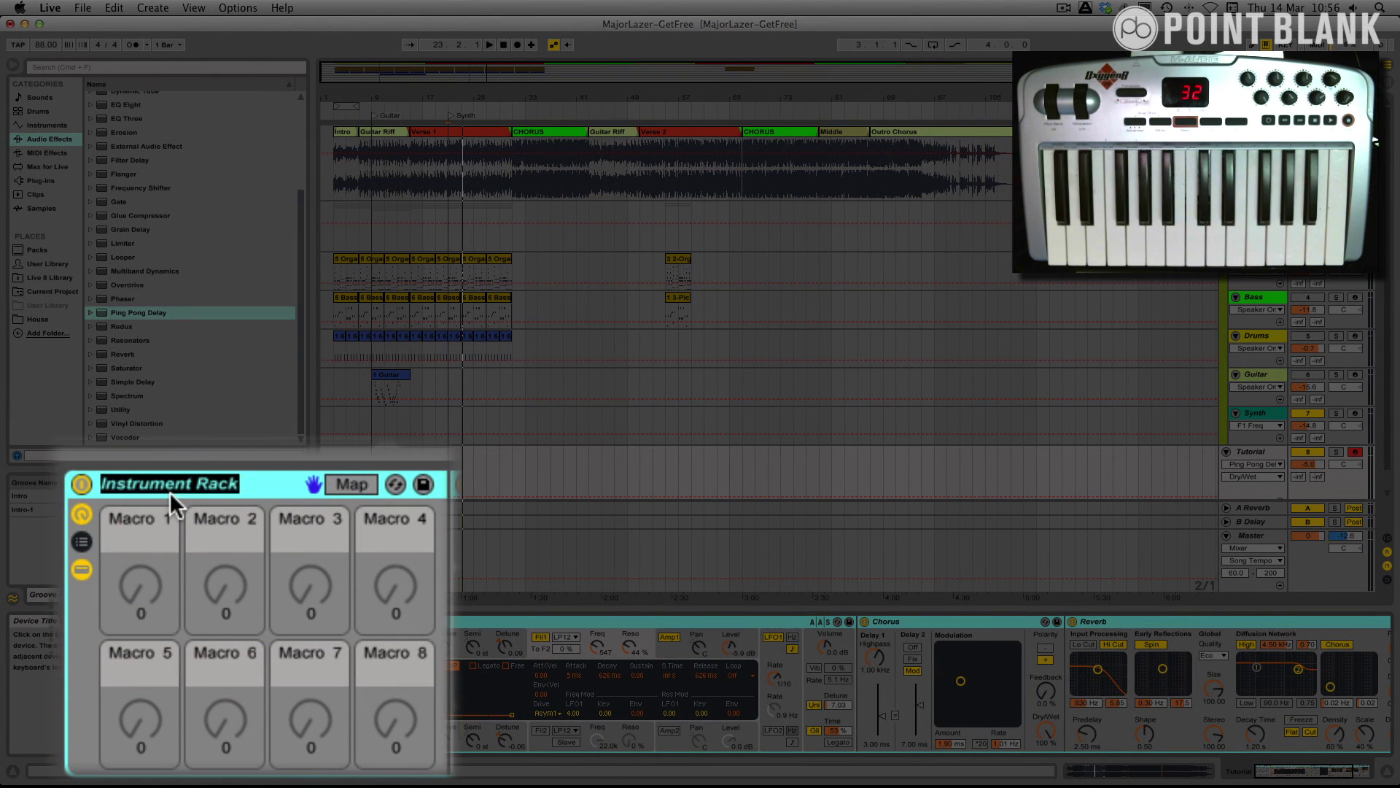
pyautogui.write('Major')
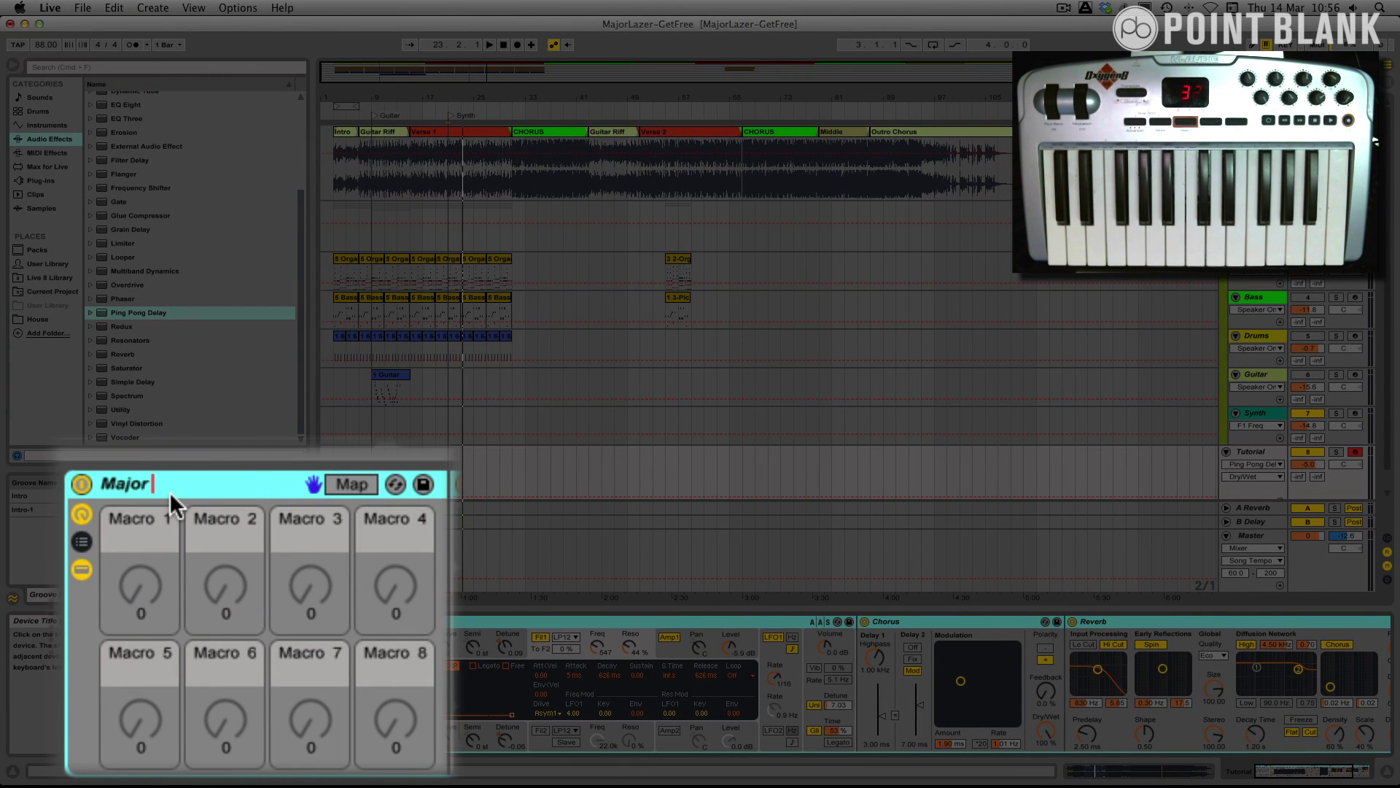
pyautogui.write(' Lazer Synth')
pyautogui.press('Return')
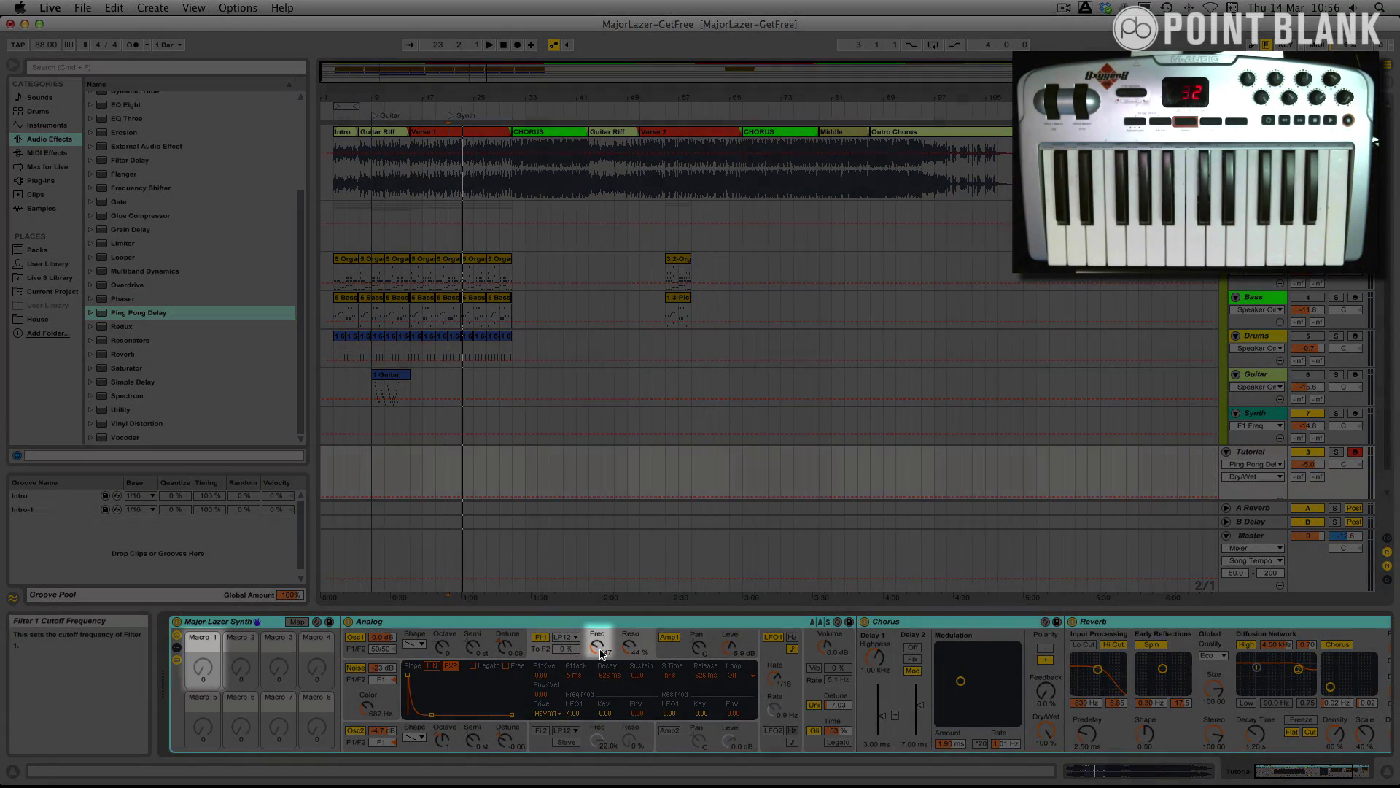
# - Map Analog's filter frequency to Macro 1 (F1 Freq) and raise it to 433
pyautogui.rightClick(598, 649)
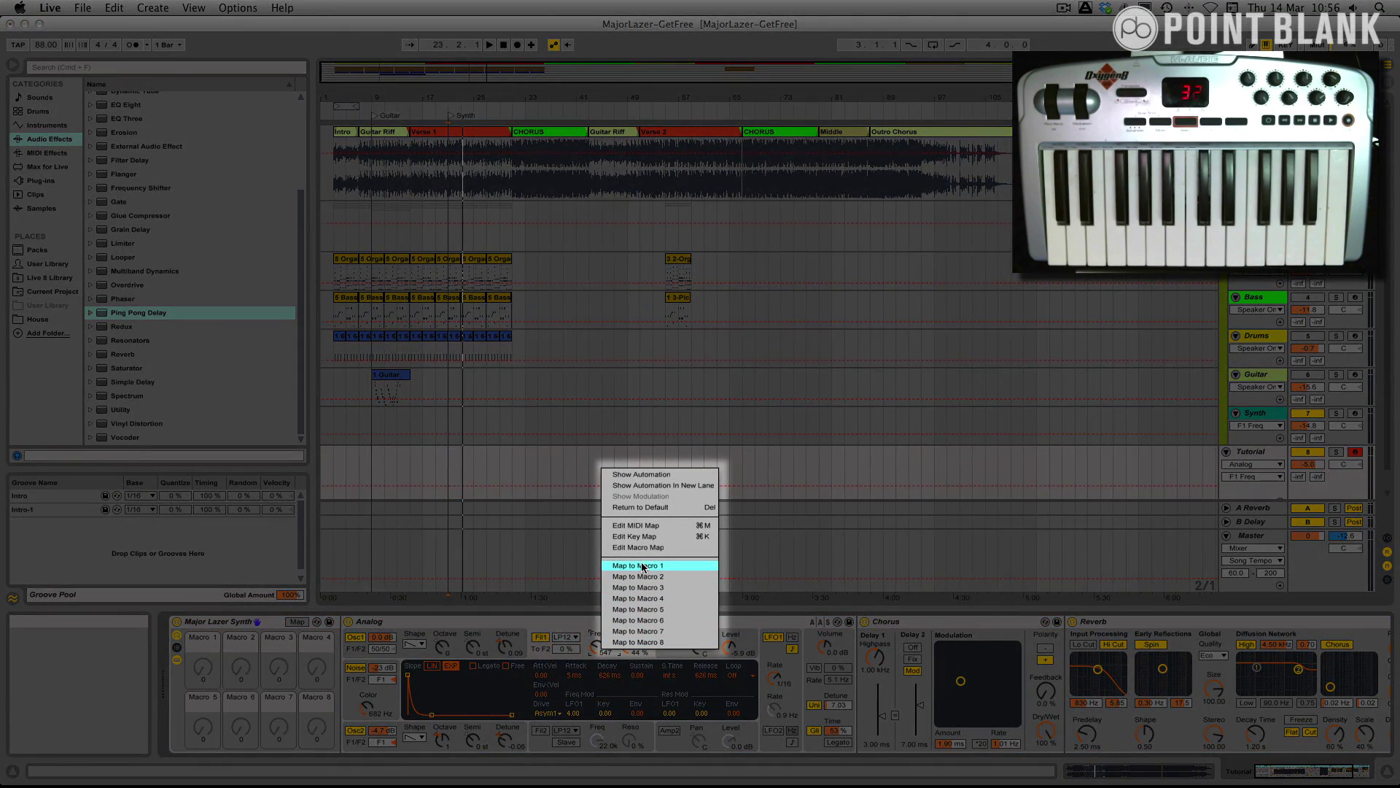
pyautogui.click(648, 566)
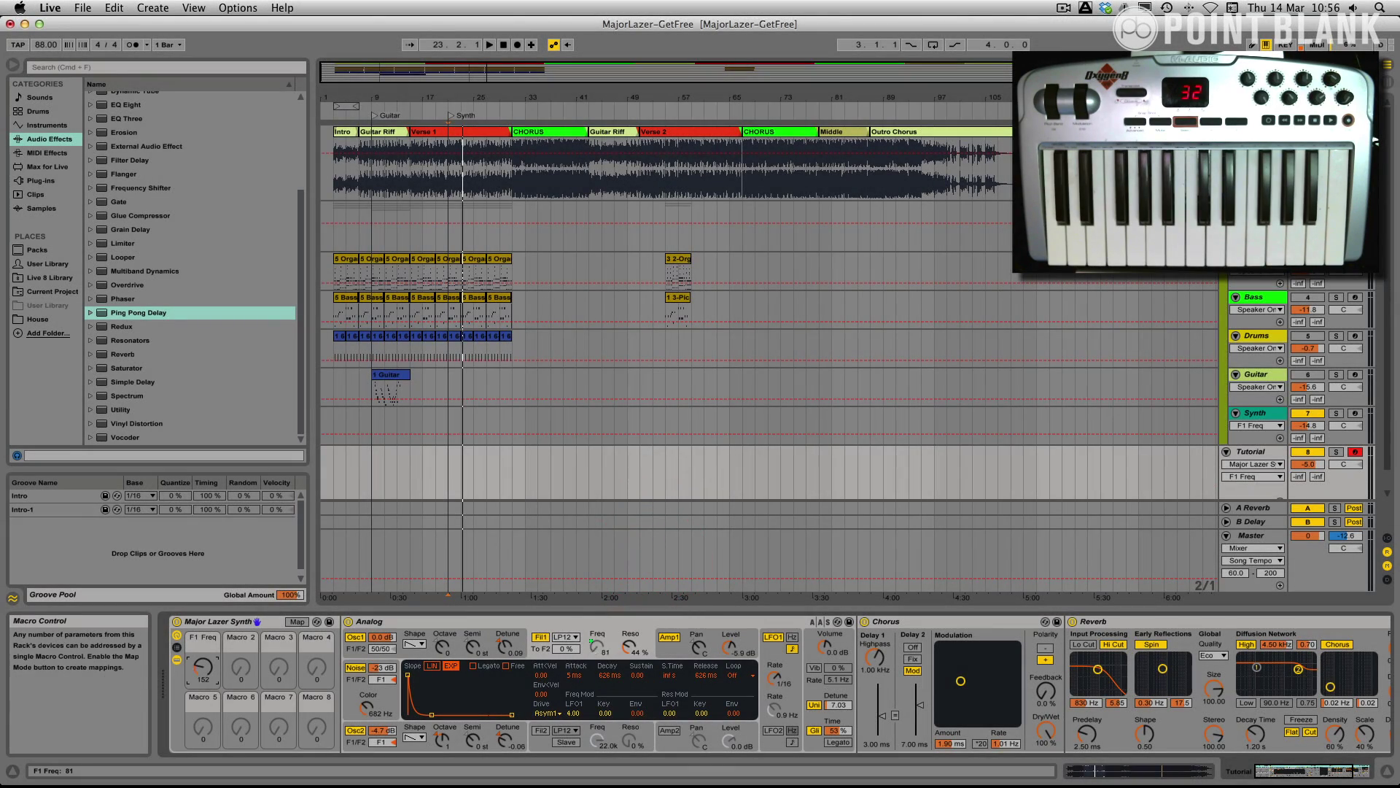
pyautogui.moveTo(202, 666); pyautogui.dragTo(203, 642)
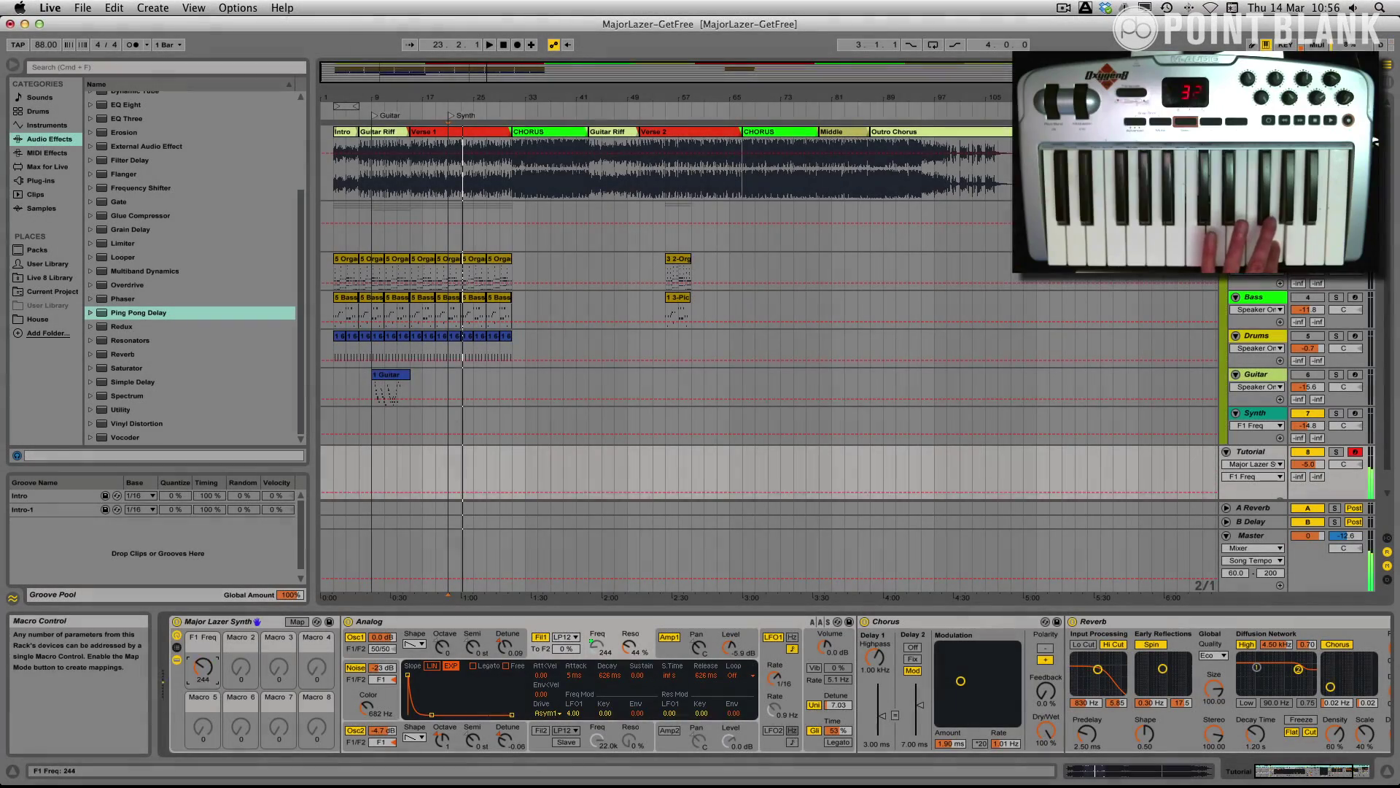
# - Assign the F1 Freq macro to the keyboard controller's knob on CC 71
pyautogui.click(1318, 45)
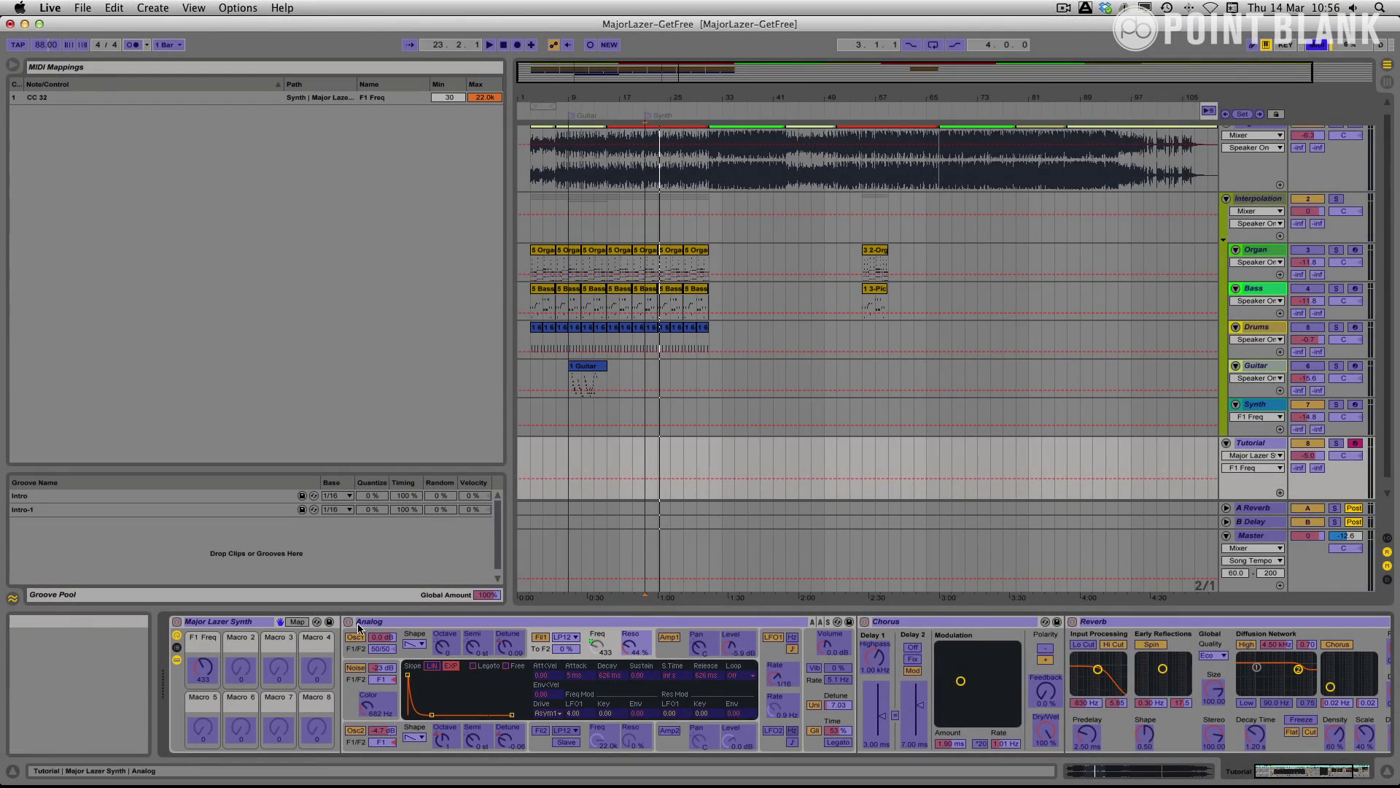
pyautogui.click(202, 667)
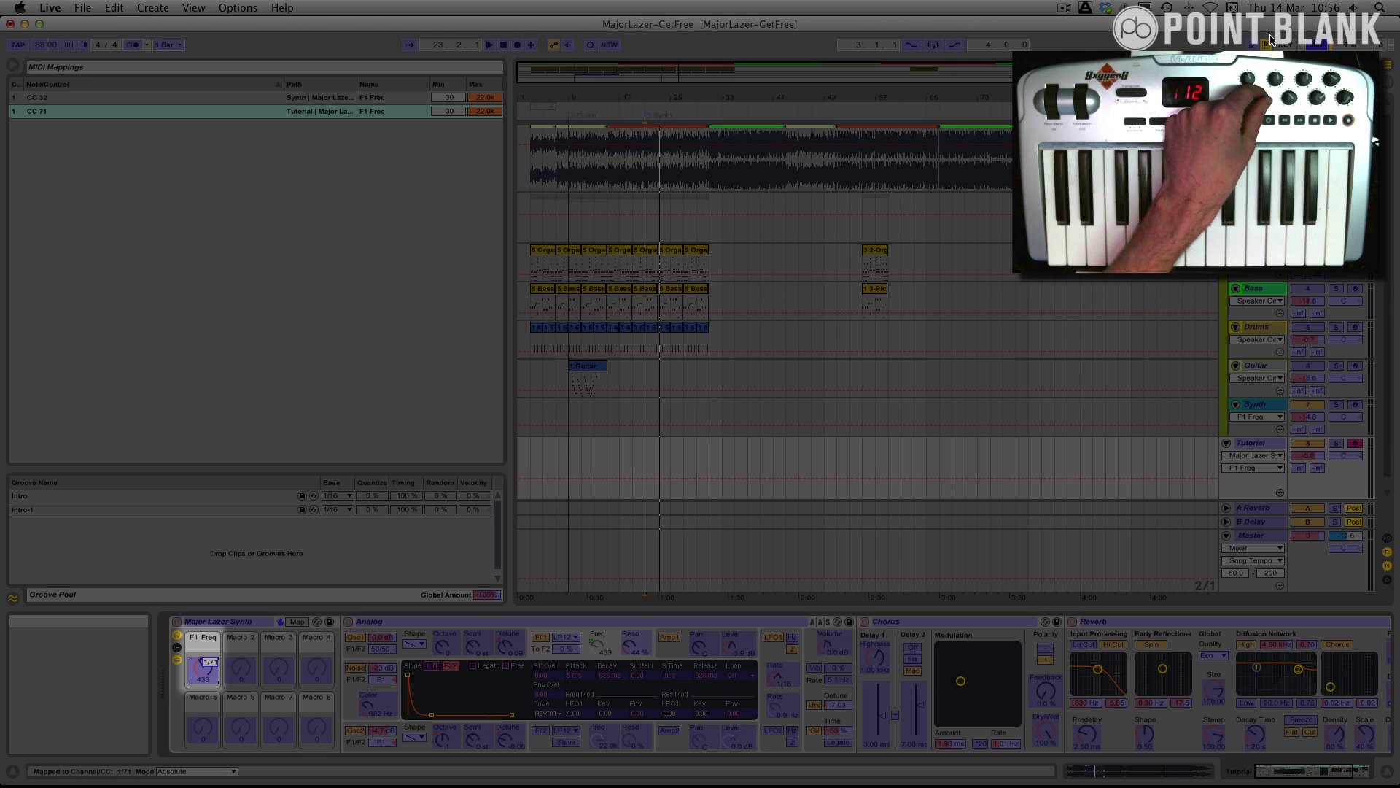
pyautogui.click(1322, 44)
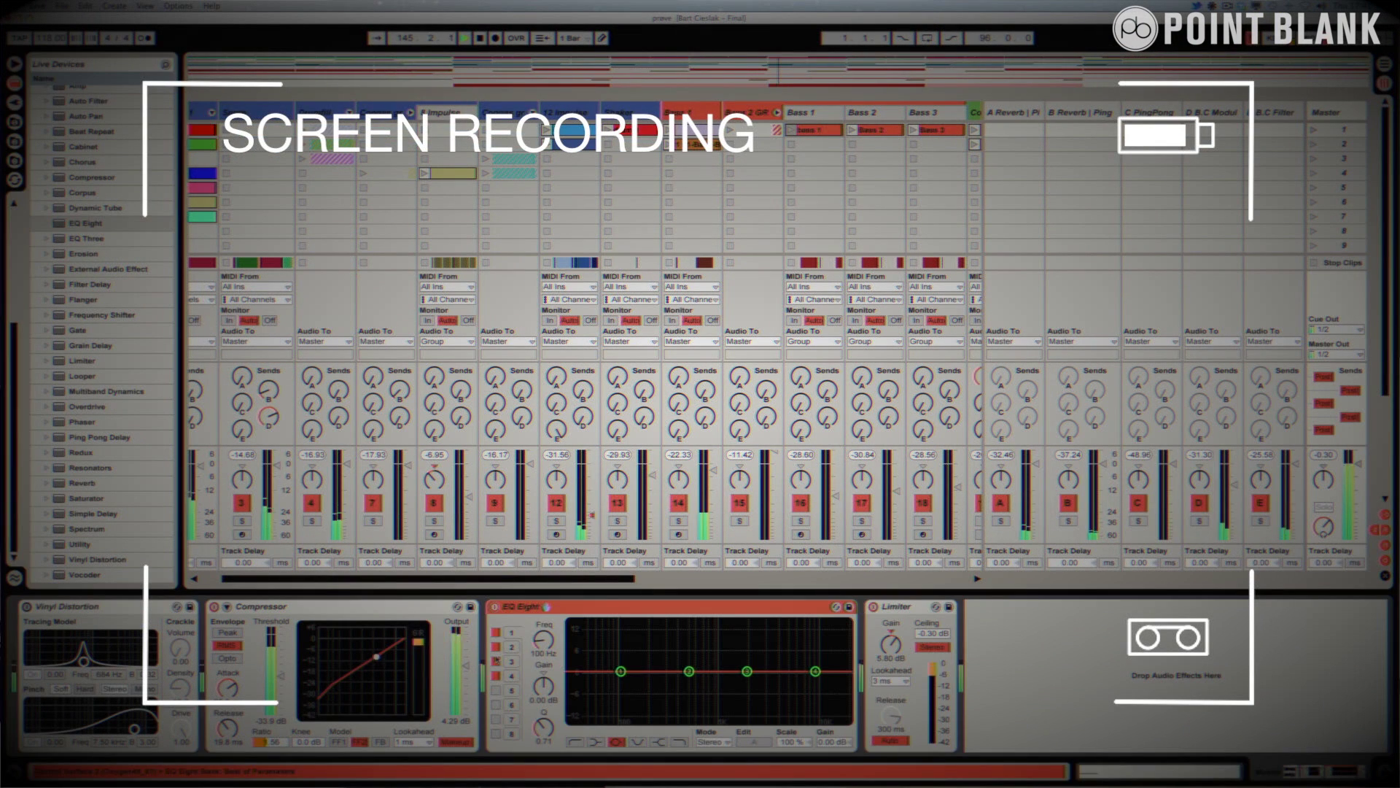
pyautogui.moveTo(689, 671); pyautogui.dragTo(655, 628)
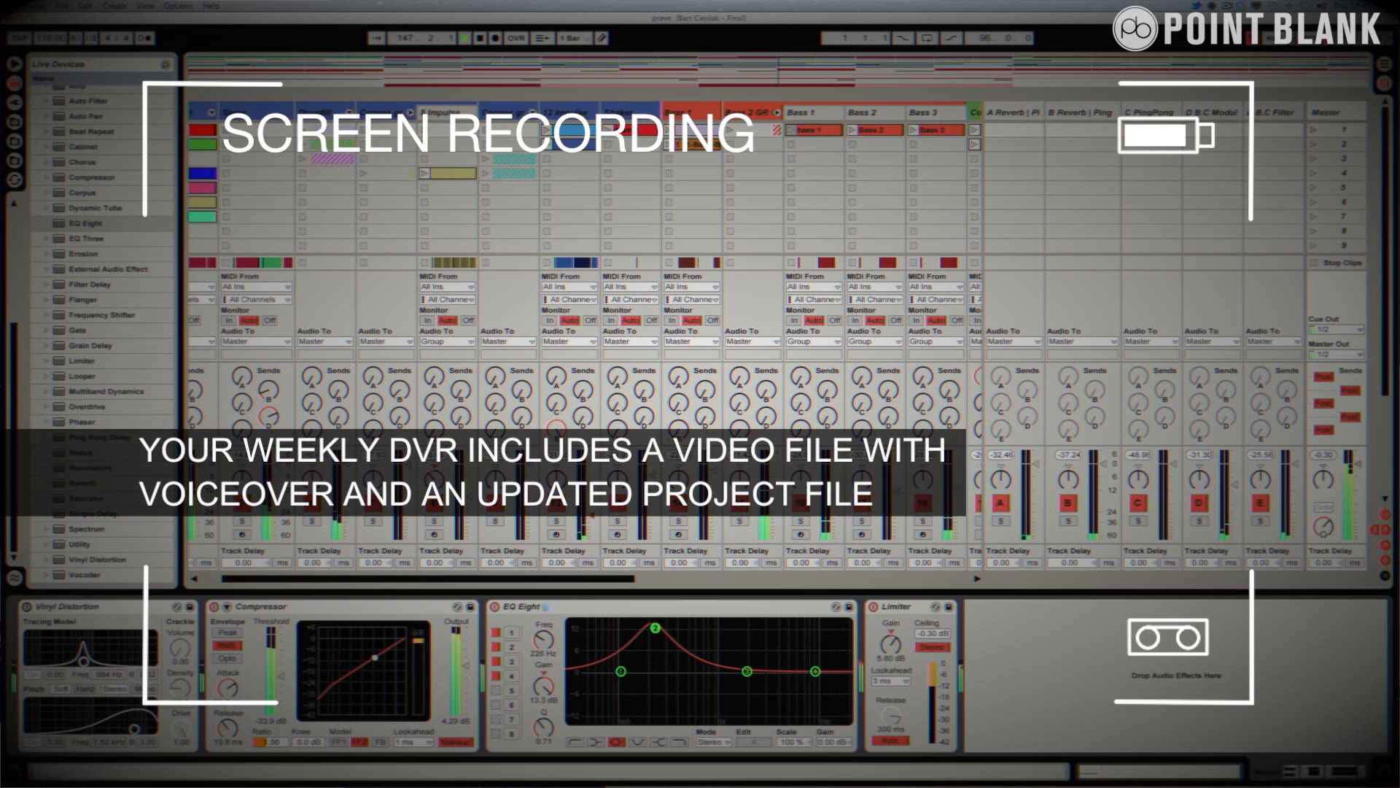